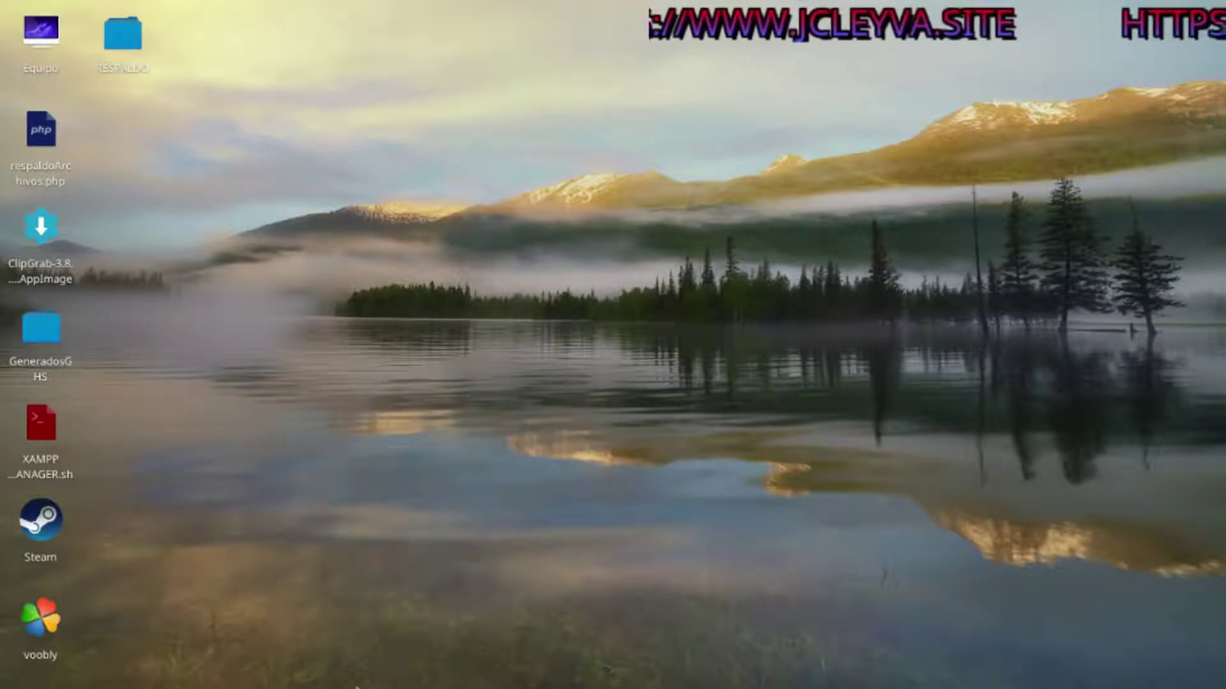
- Search the application launcher for "auda" and open Audacity
mouse_move(356, 688)
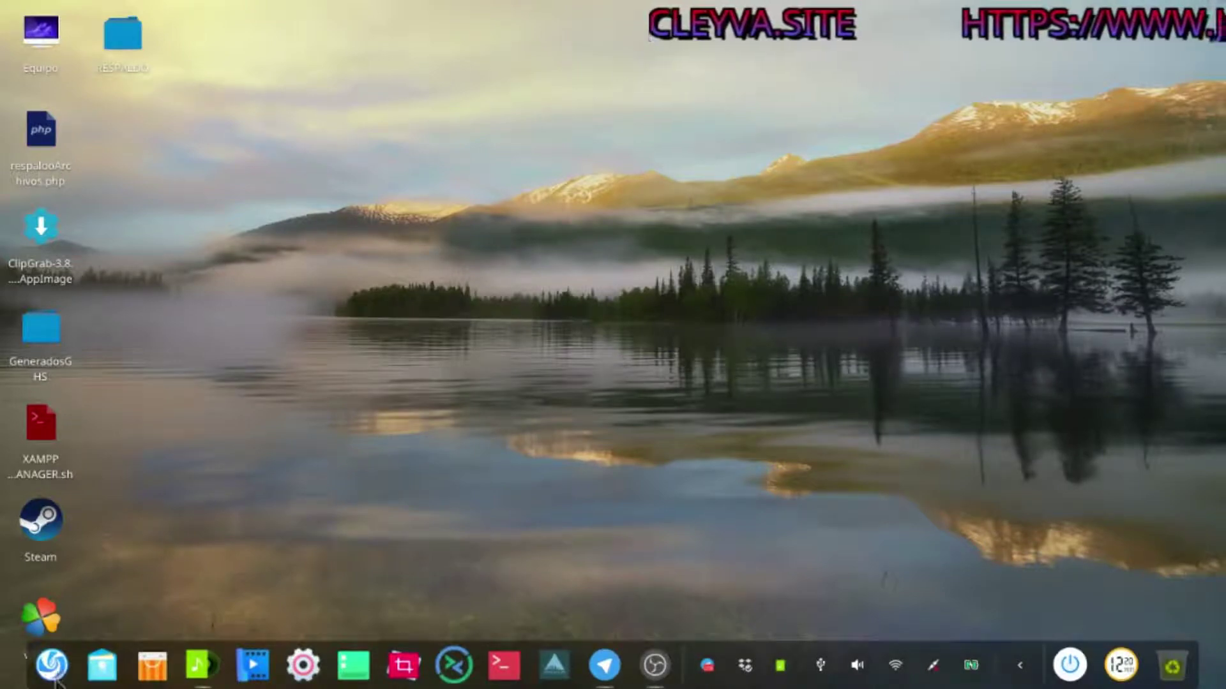
left_click(52, 665)
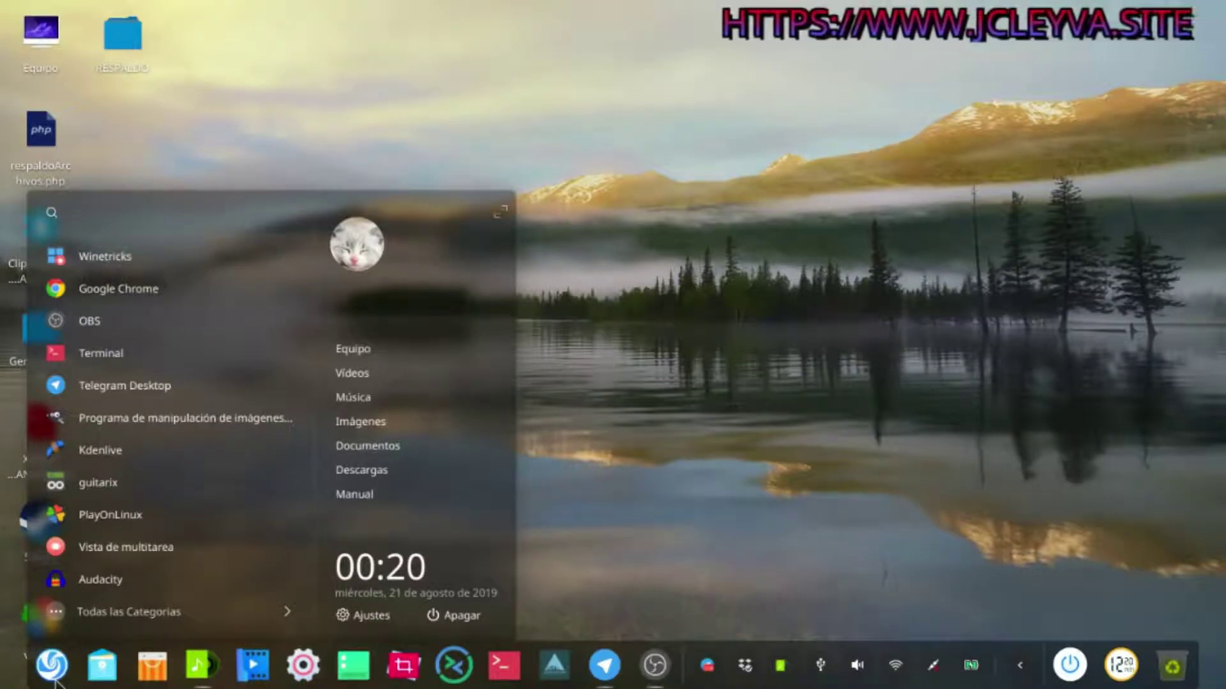
type("adua")
key("BackSpace")
key("BackSpace")
key("BackSpace")
type("ud")
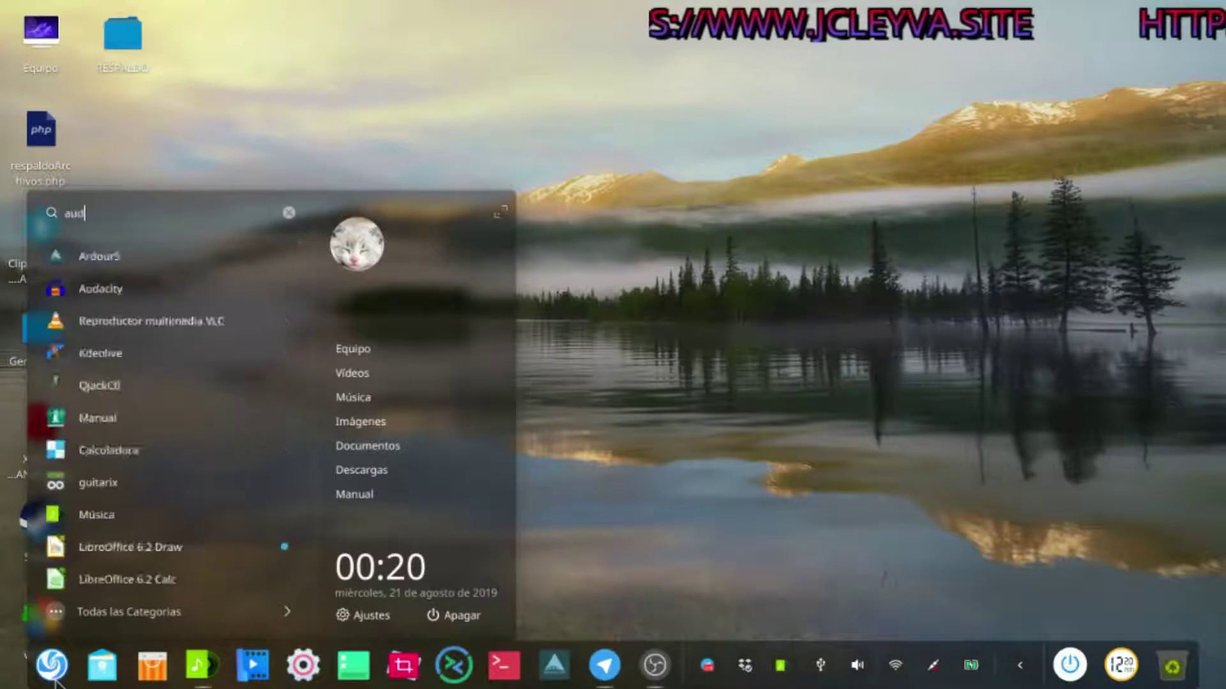
type("a")
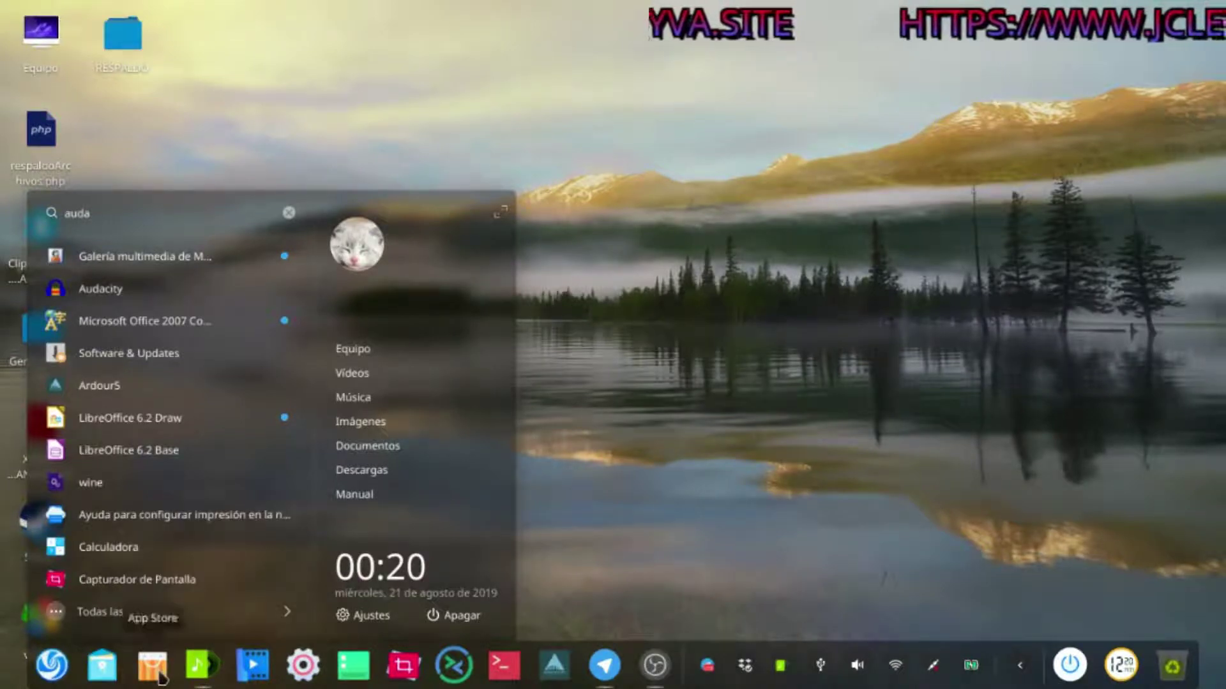
key("Escape")
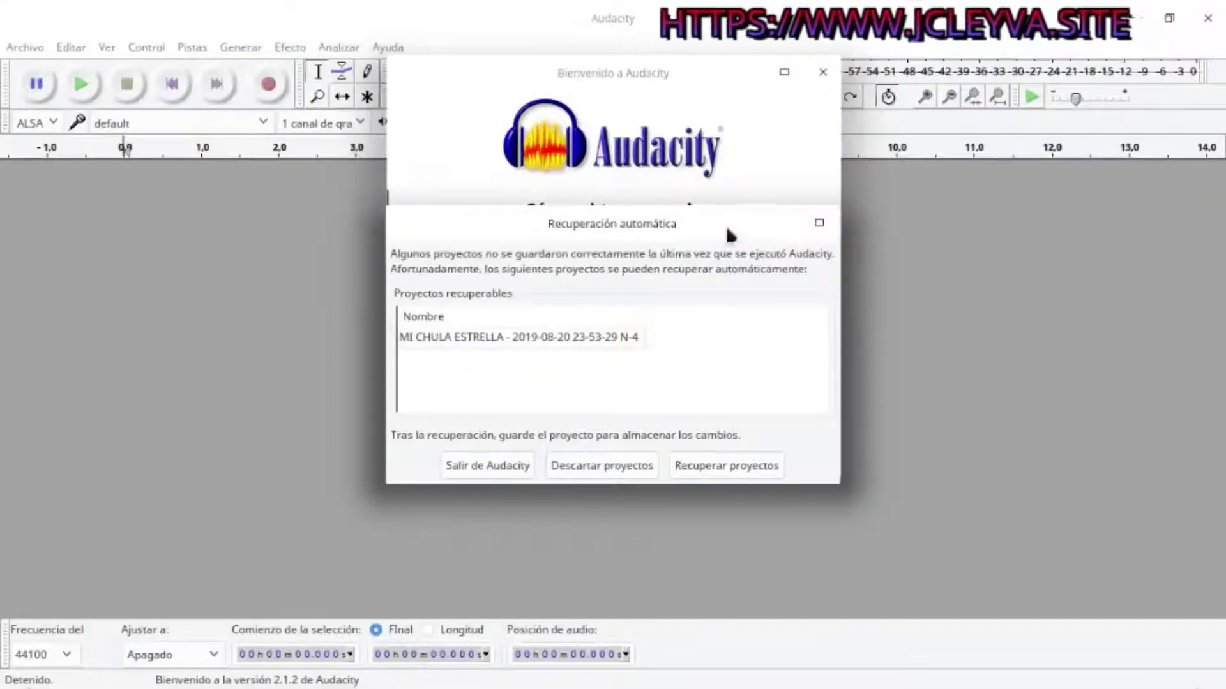
- Discard all recoverable projects in the automatic recovery dialog and close the Audacity welcome window
left_click_drag(728, 231, 575, 209)
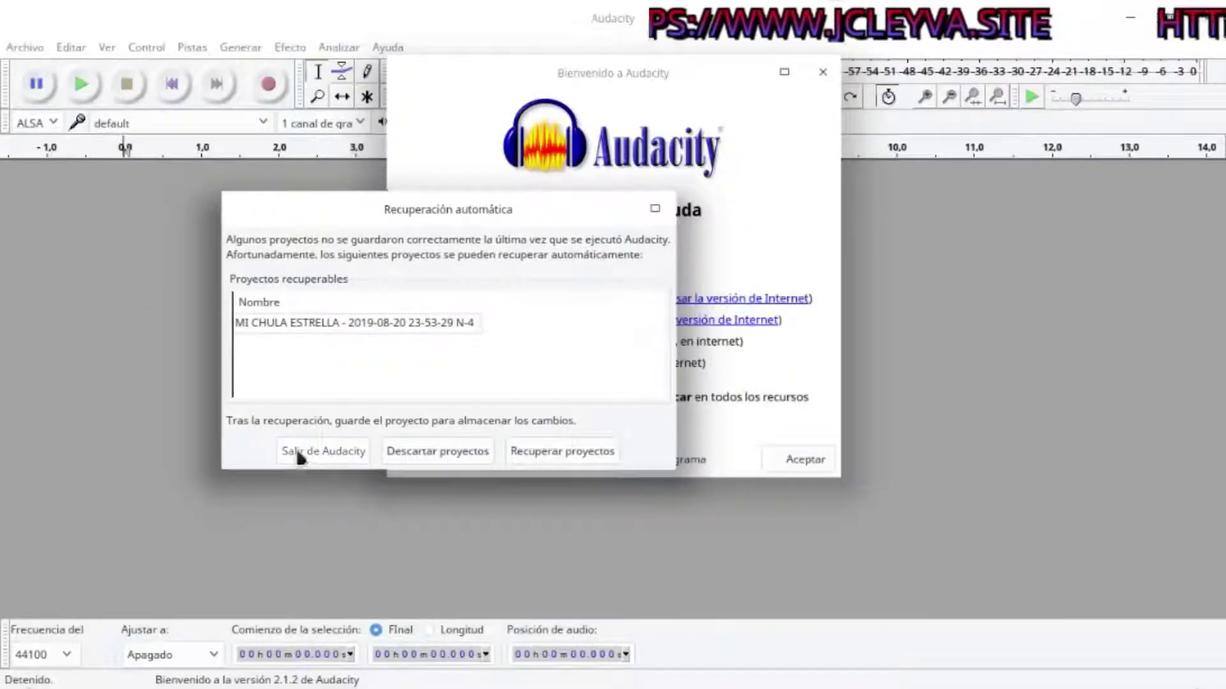
left_click(409, 451)
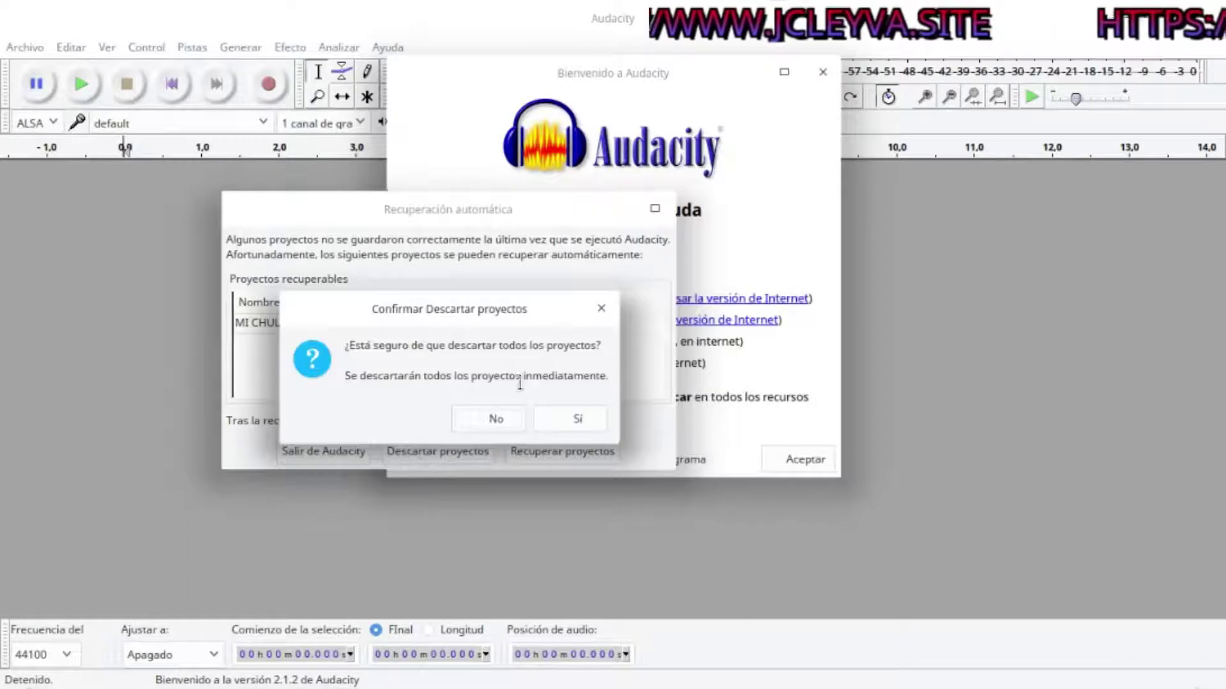
left_click(570, 418)
left_click(822, 72)
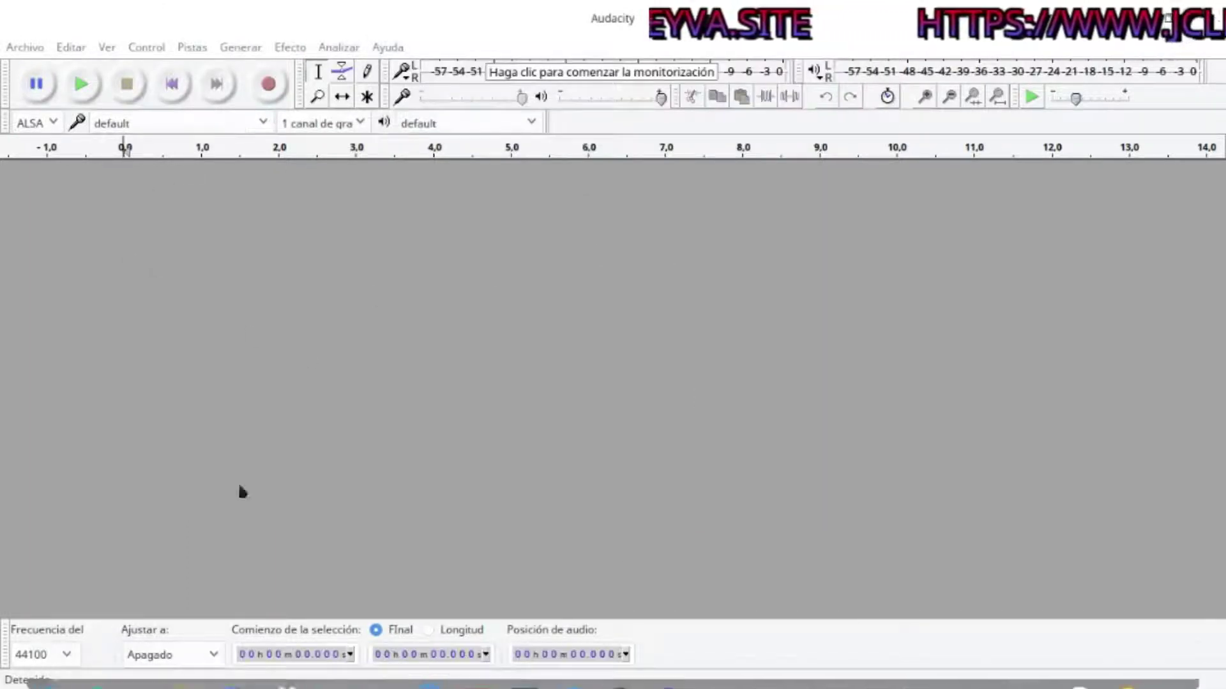
- Restore Audacity to a smaller window and open the TU FALTA DE QUERER JUNIO 2019 album folder from Descargas in the file manager
double_click(231, 19)
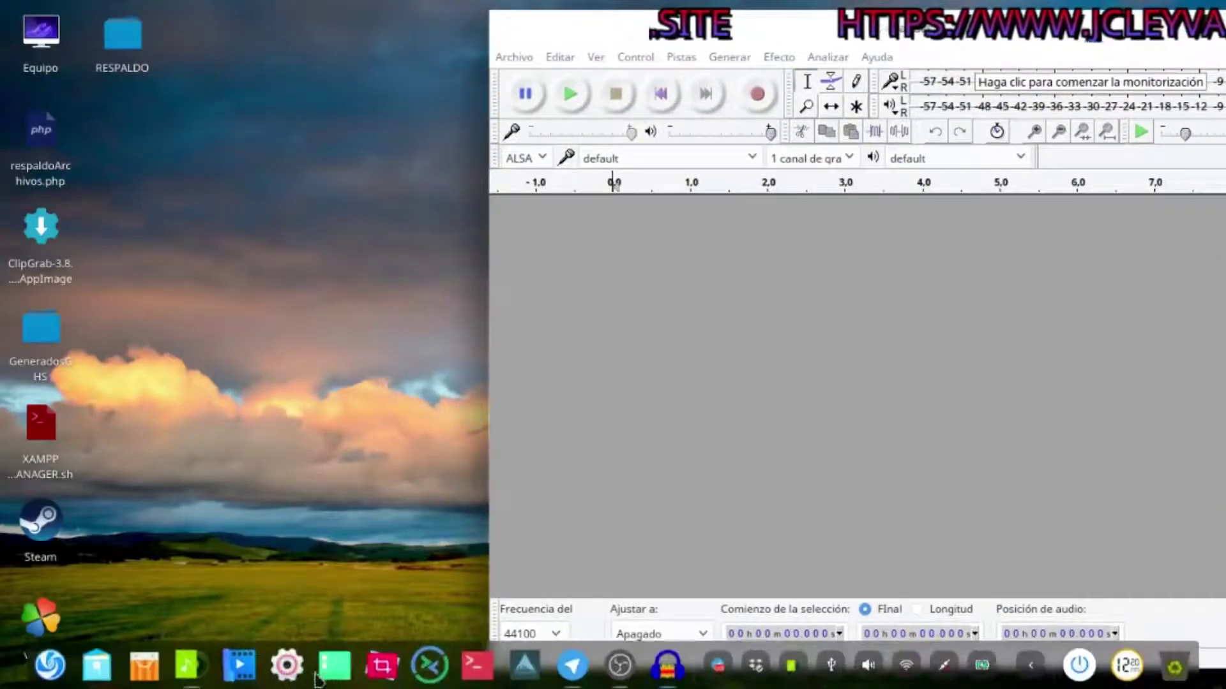
left_click(97, 665)
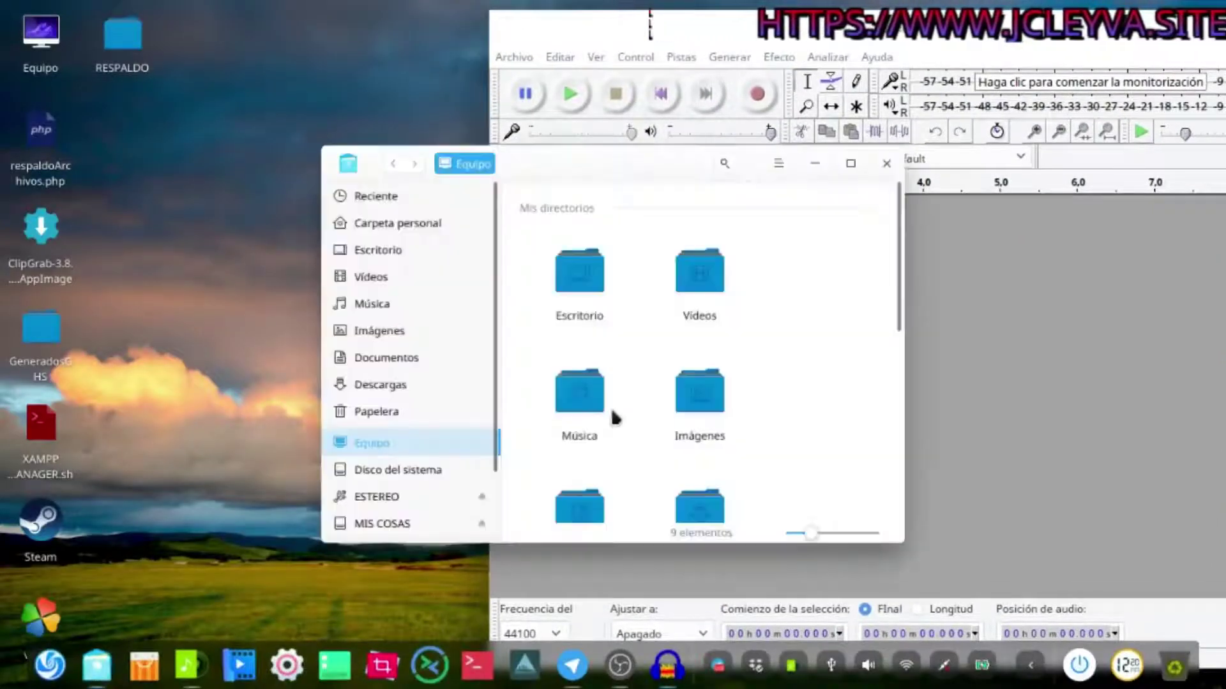
left_click_drag(556, 164, 372, 94)
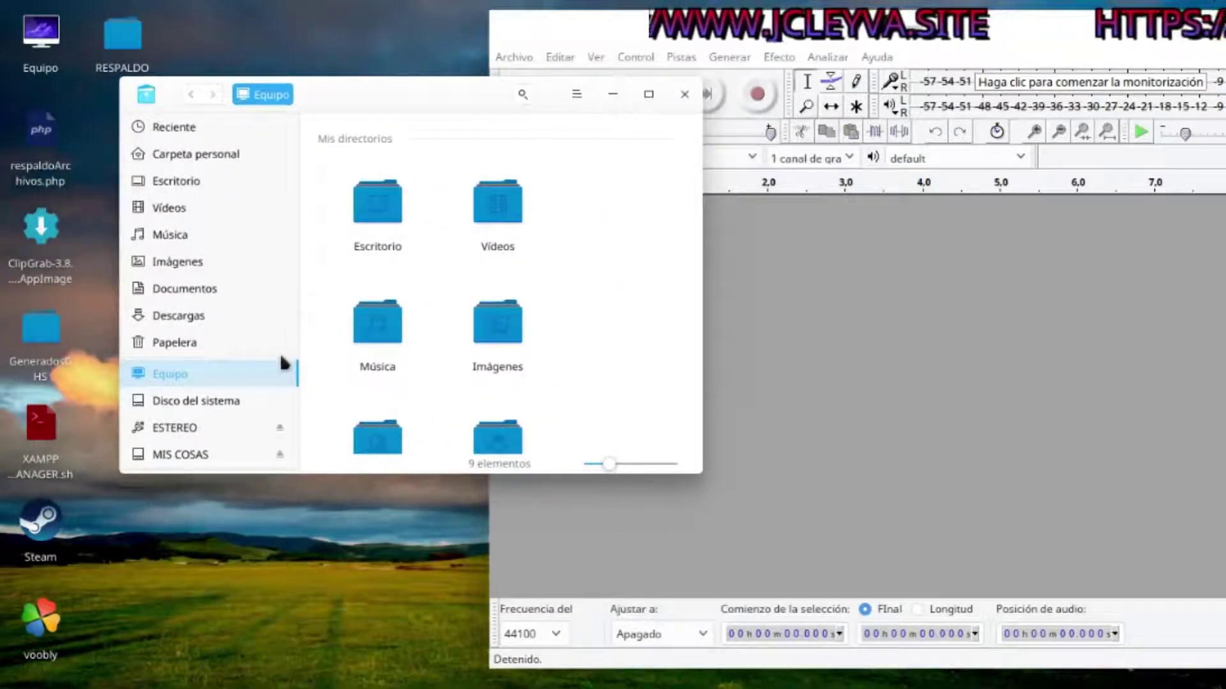
left_click(195, 317)
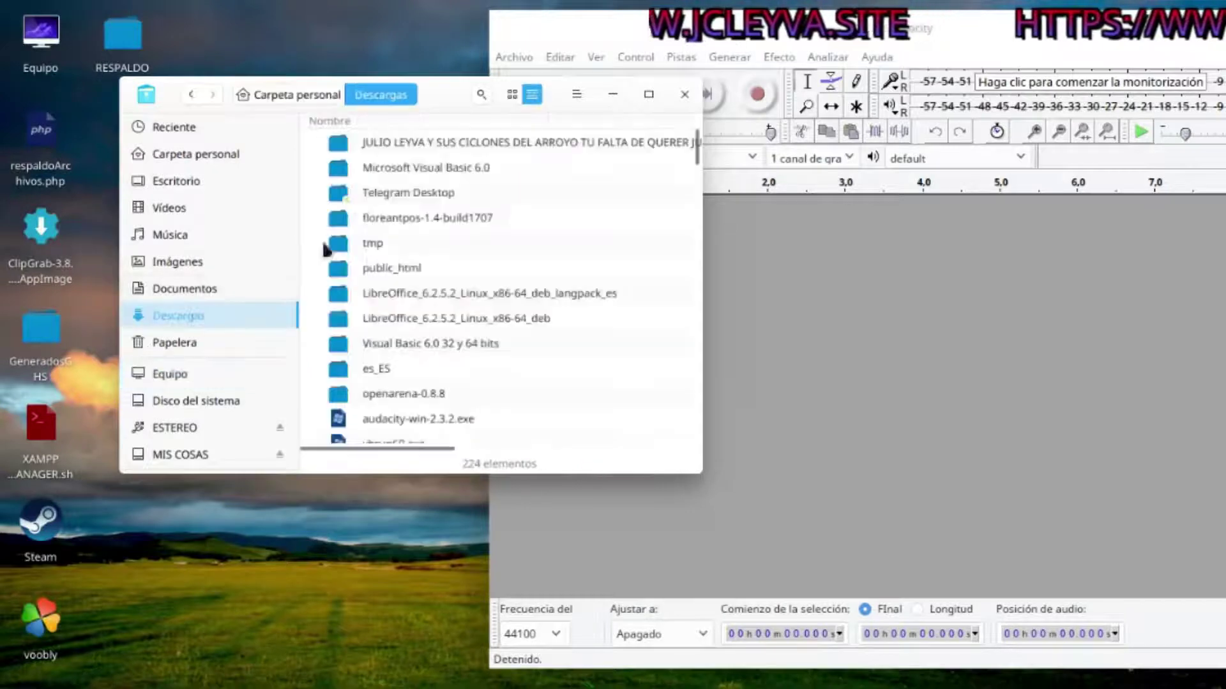
double_click(416, 156)
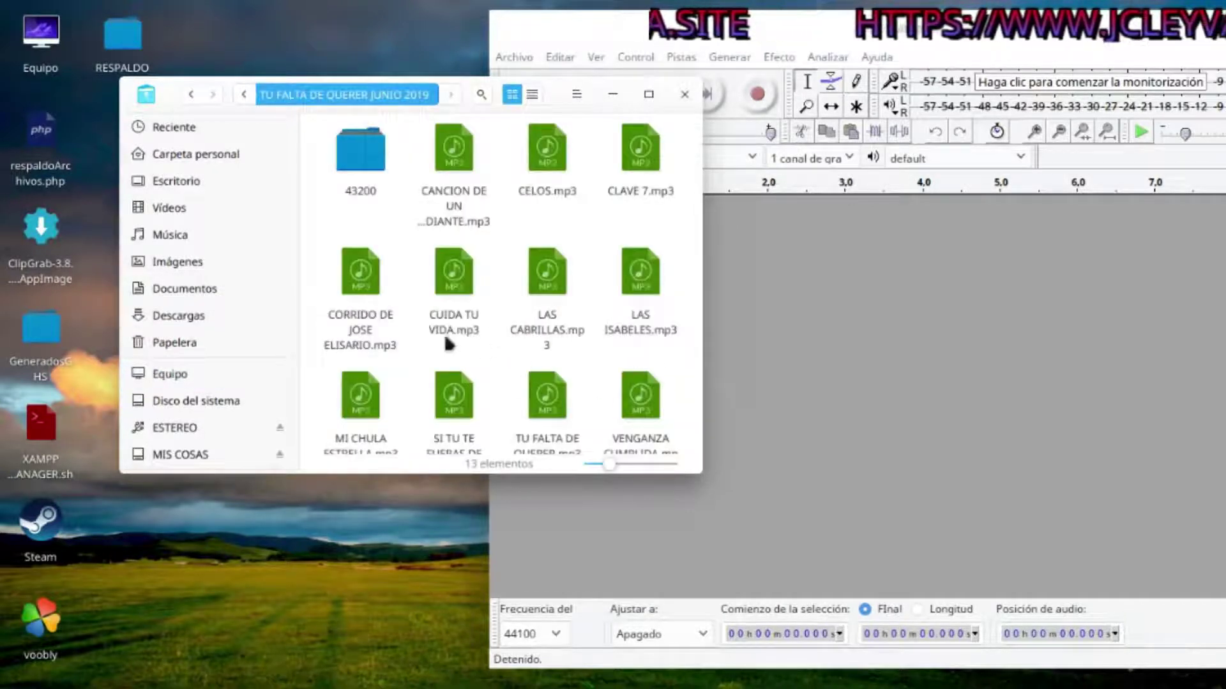
- Import MI CHULA ESTRELLA.mp3 from the album folder into Audacity and maximize the Audacity window
scroll(450, 416, "down", 3)
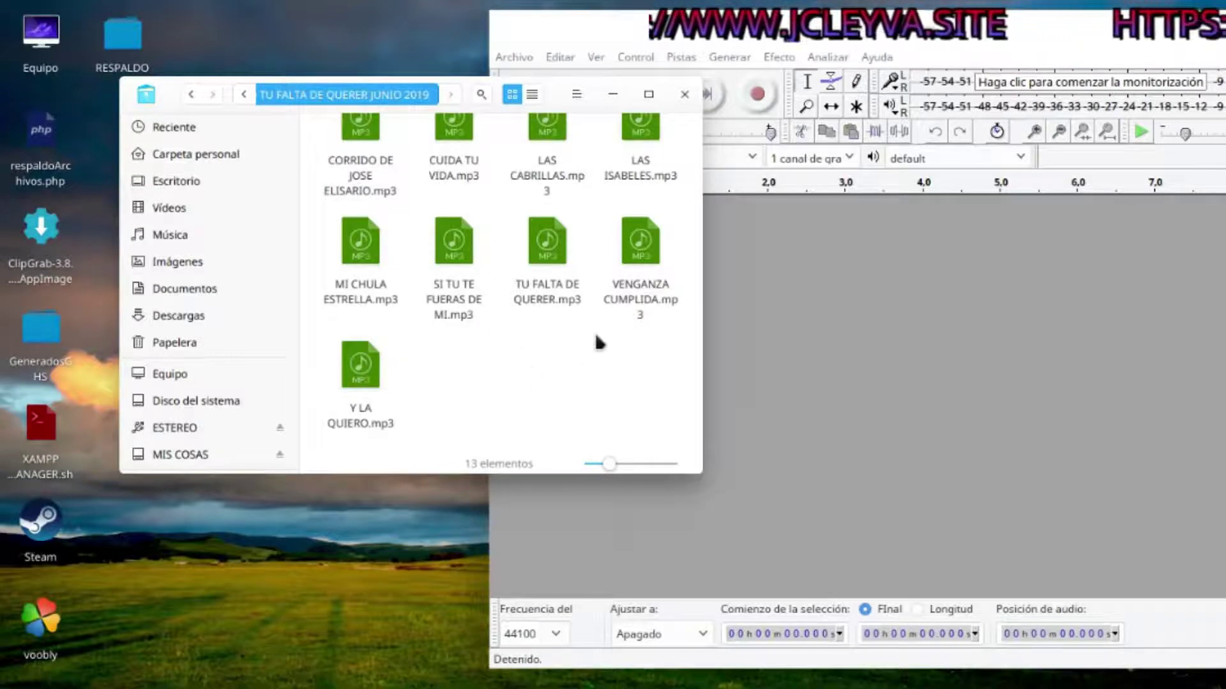
scroll(597, 343, "up", 3)
scroll(504, 316, "up", 1)
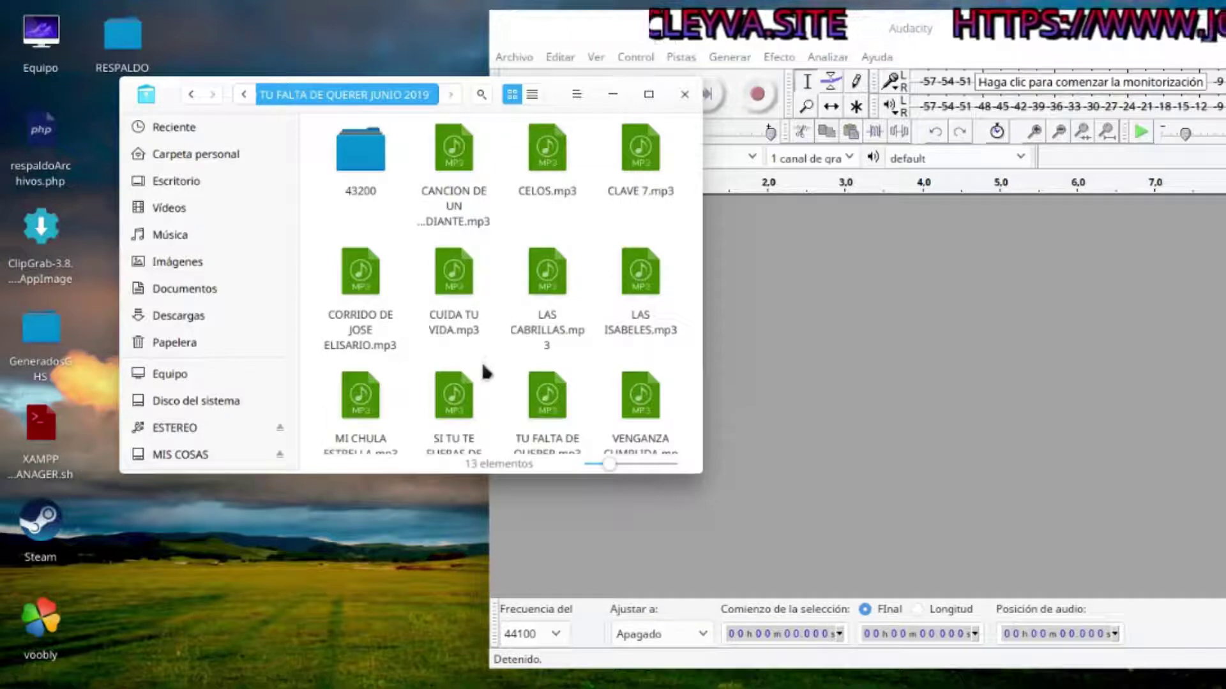
scroll(483, 374, "down", 2)
scroll(487, 375, "up", 2)
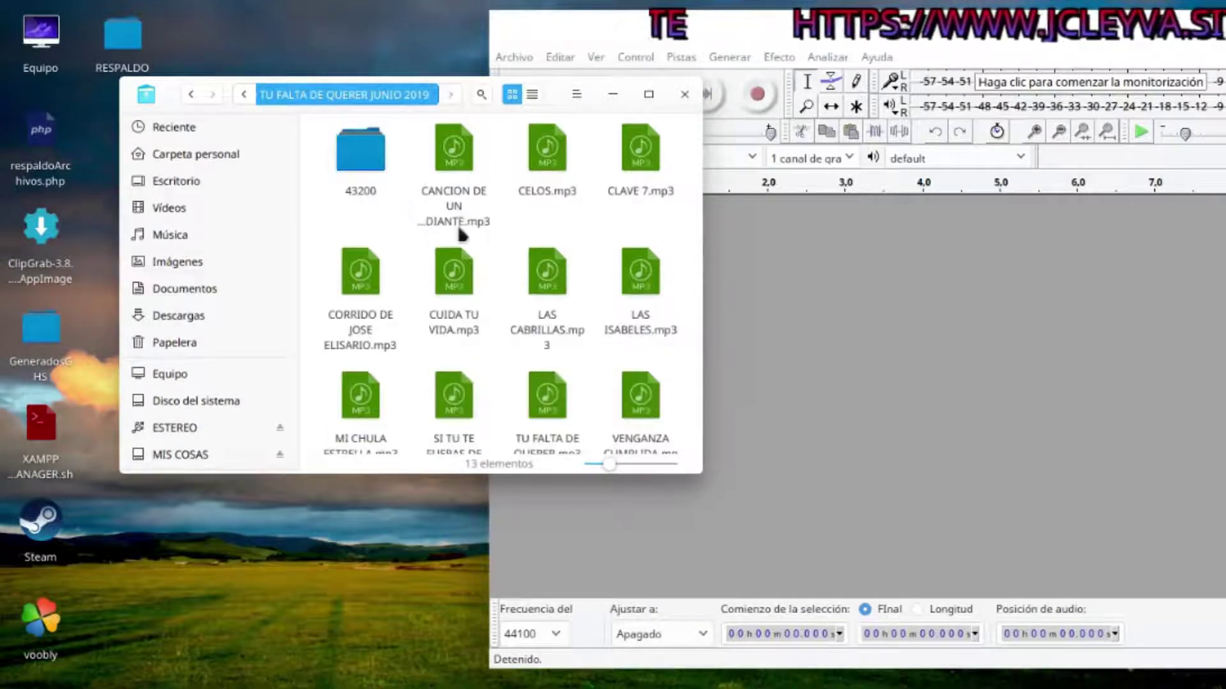
scroll(530, 313, "down", 2)
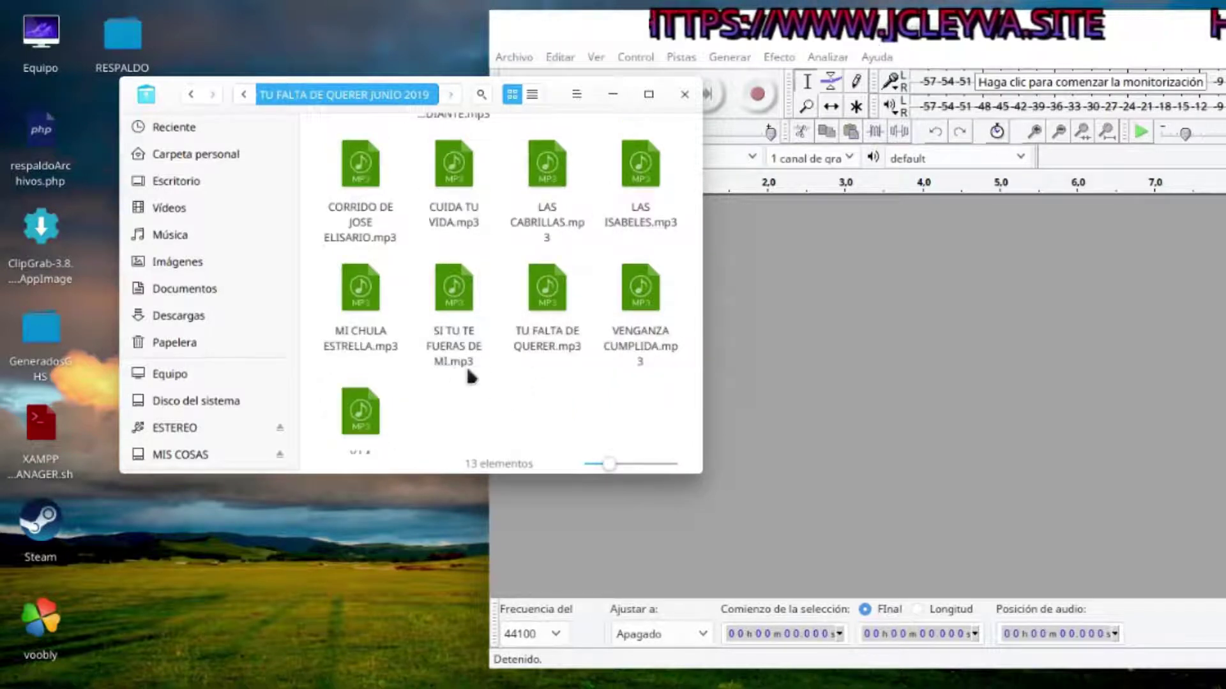
scroll(386, 404, "down", 1)
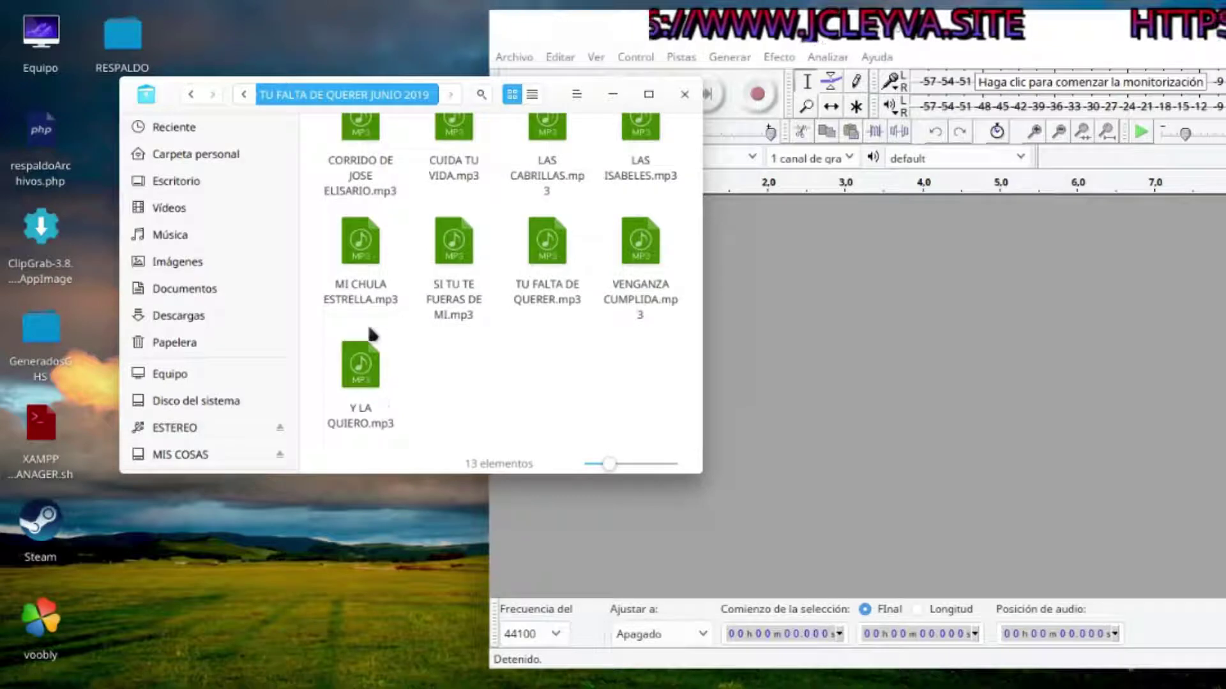
left_click(368, 263)
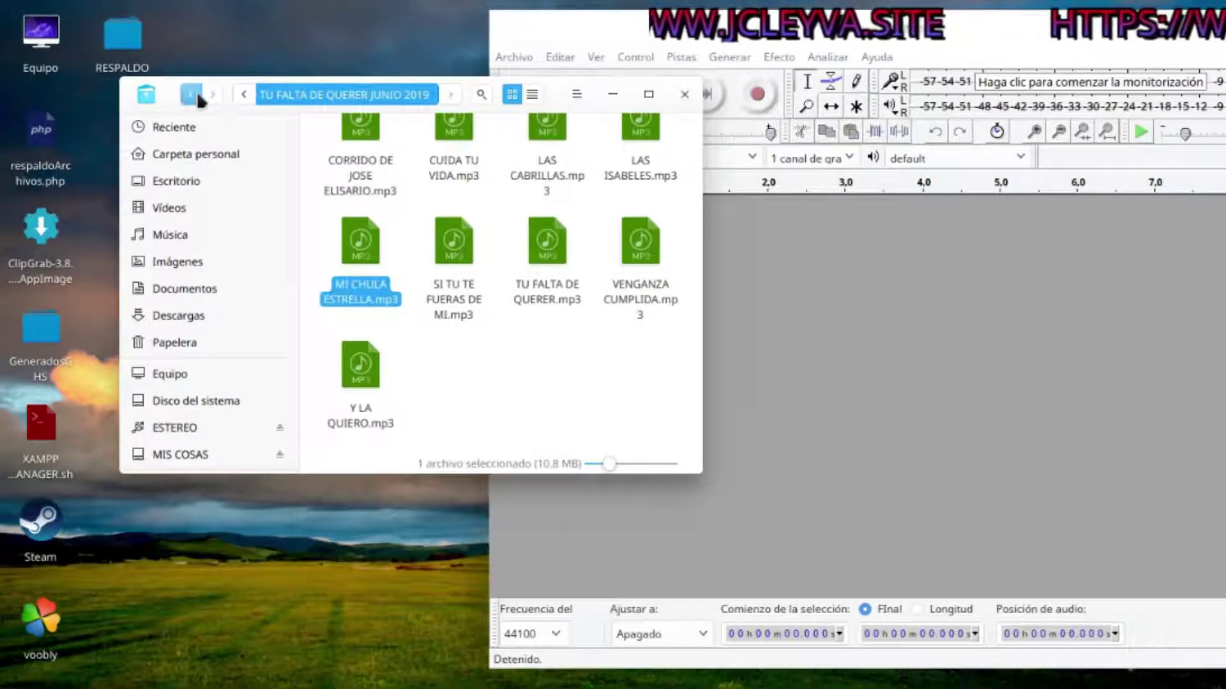
left_click_drag(167, 97, 87, 79)
left_click_drag(281, 237, 746, 308)
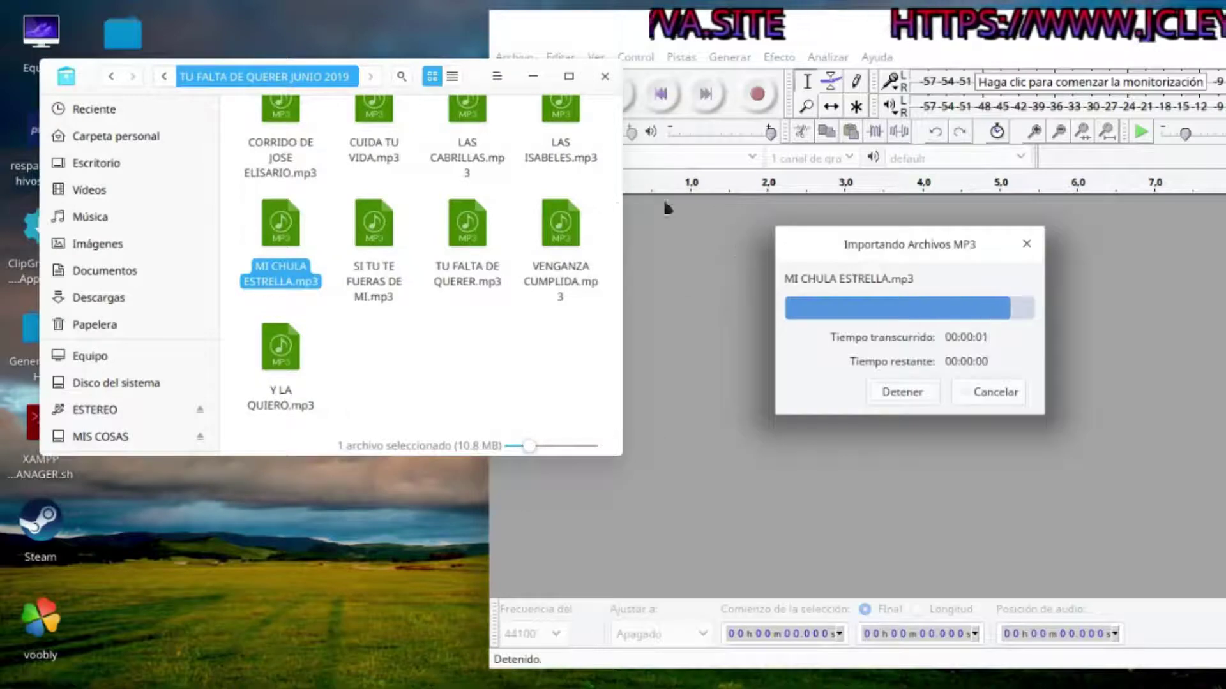
double_click(701, 32)
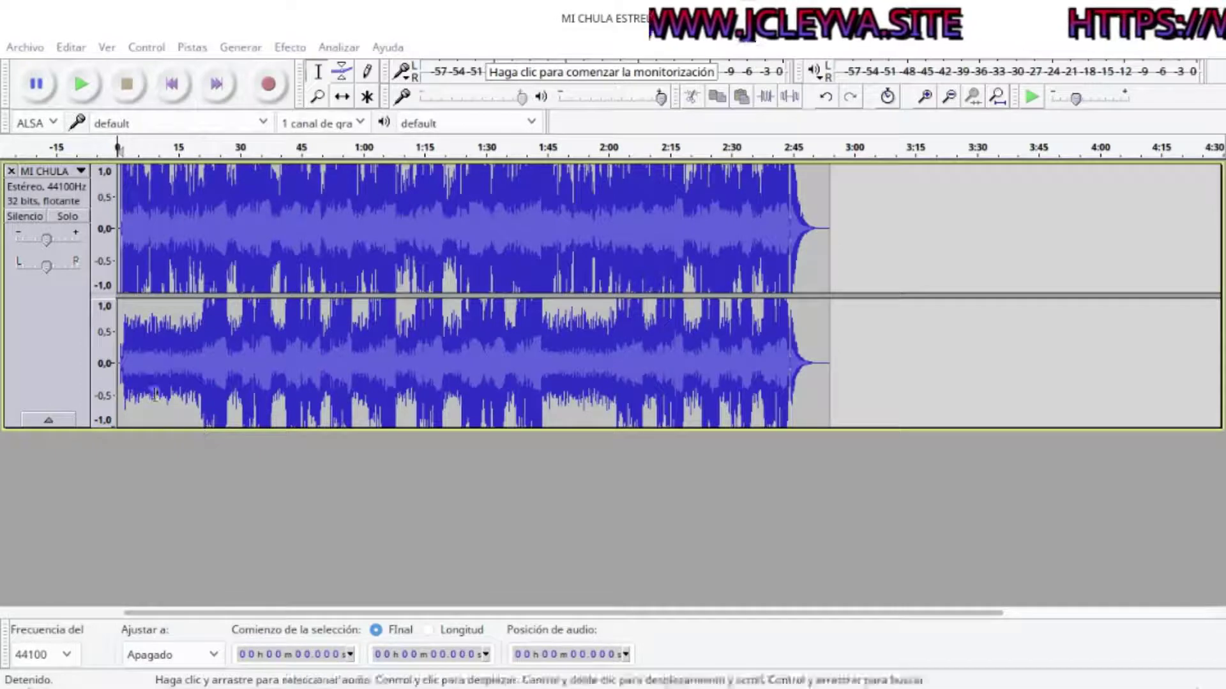
- Check the MI CHULA track's sample rate in the custom rate dialog and accept it as is
left_click(81, 171)
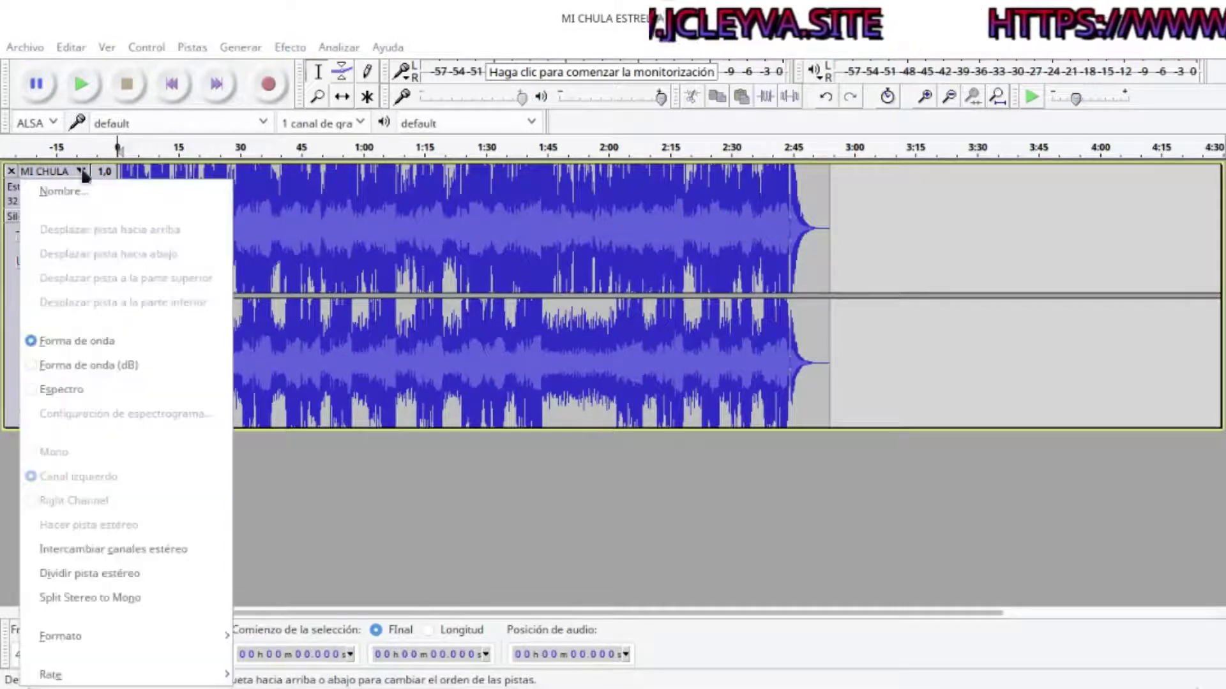
mouse_move(90, 675)
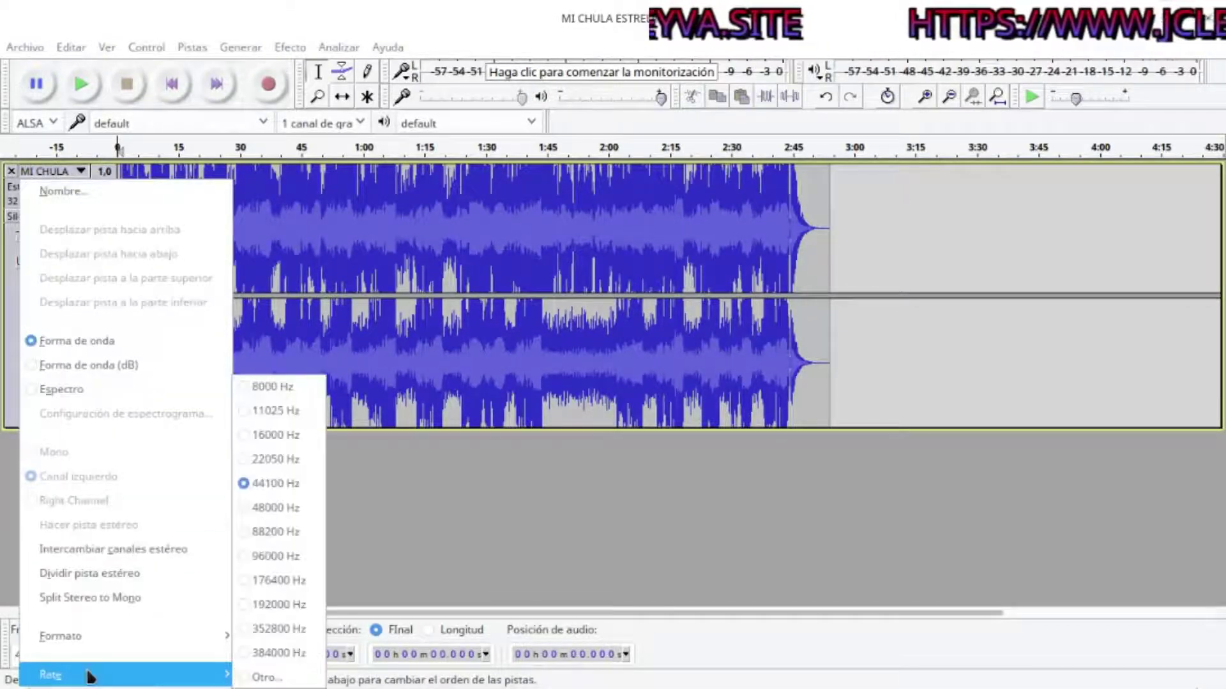
left_click(262, 677)
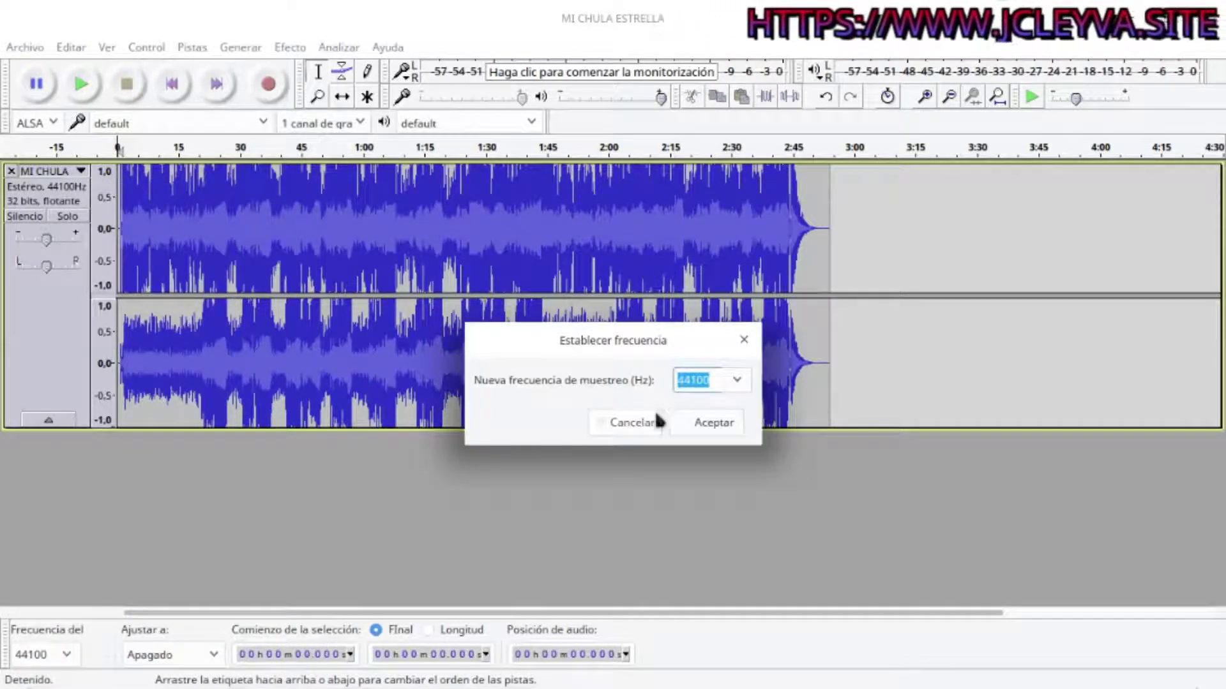
left_click(718, 425)
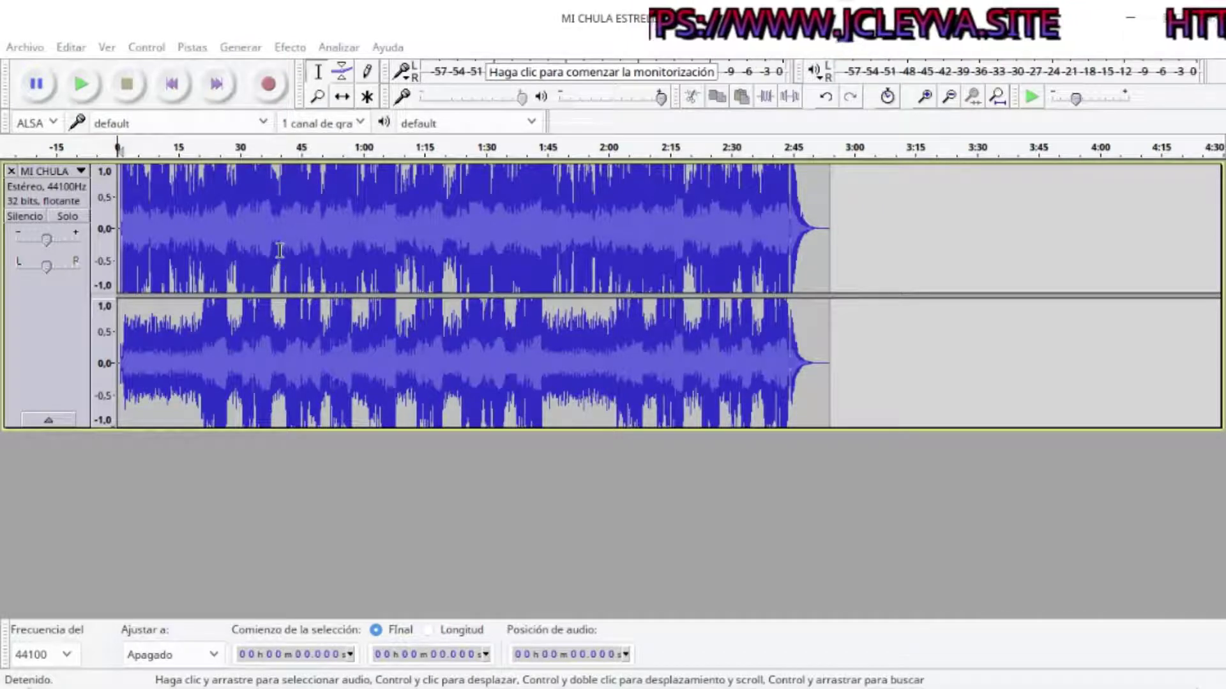
double_click(268, 224)
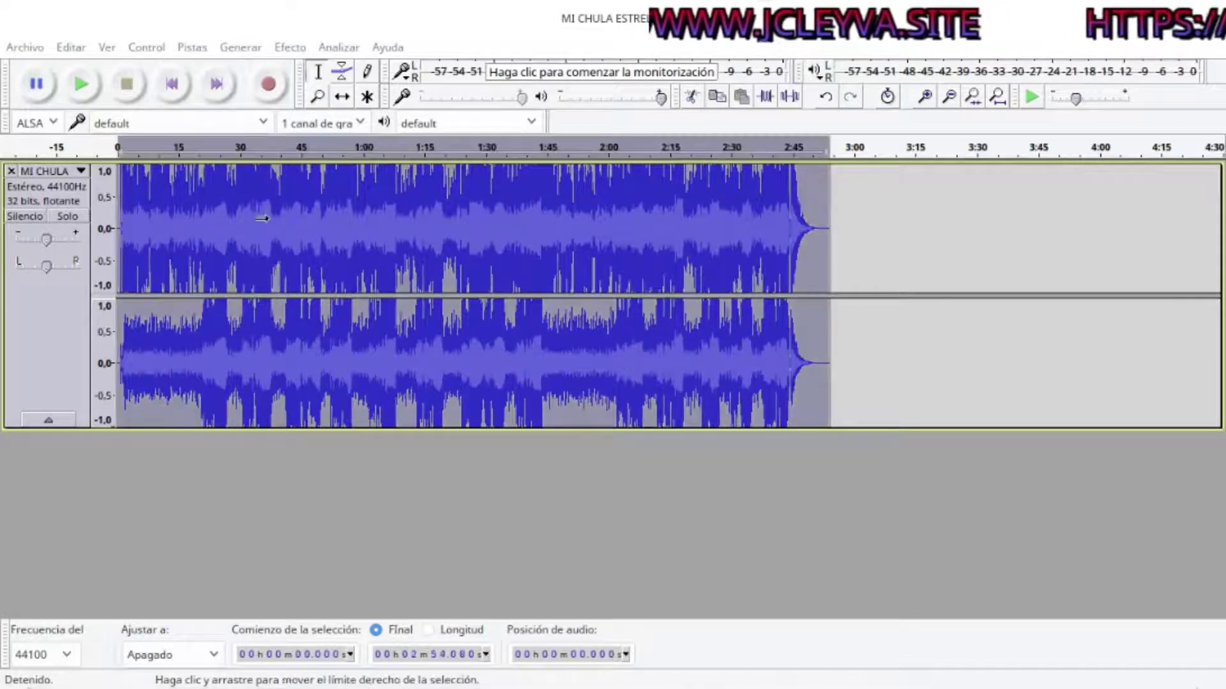
left_click(289, 51)
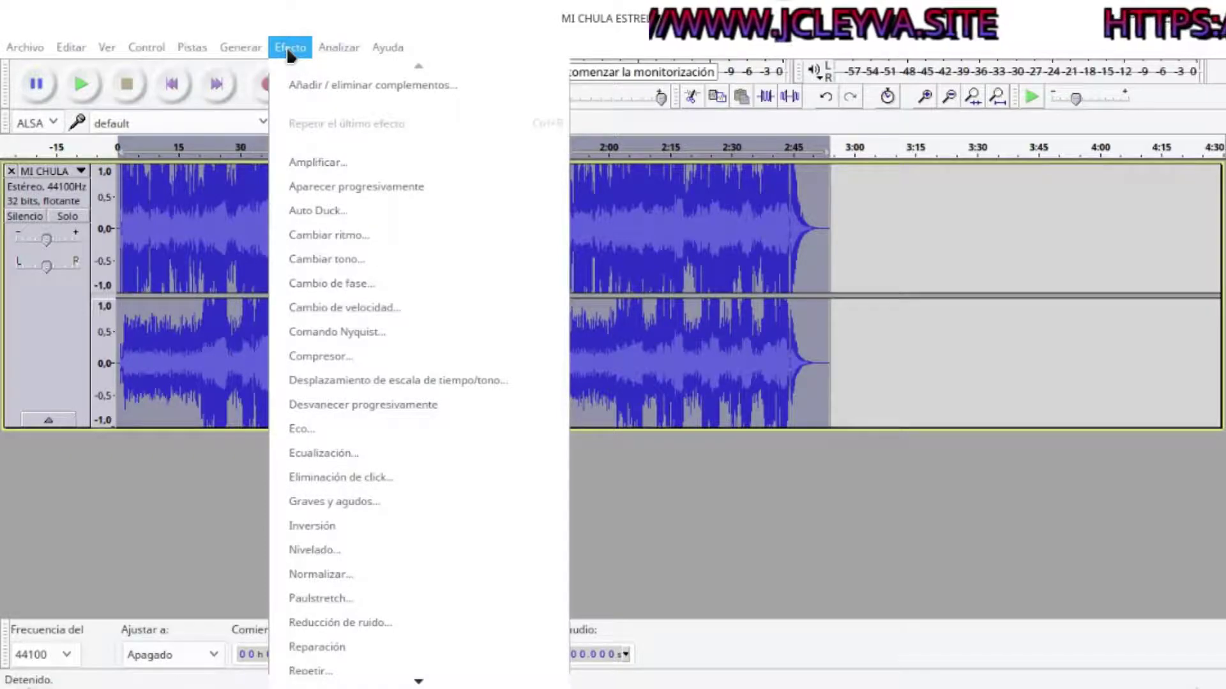
mouse_move(261, 48)
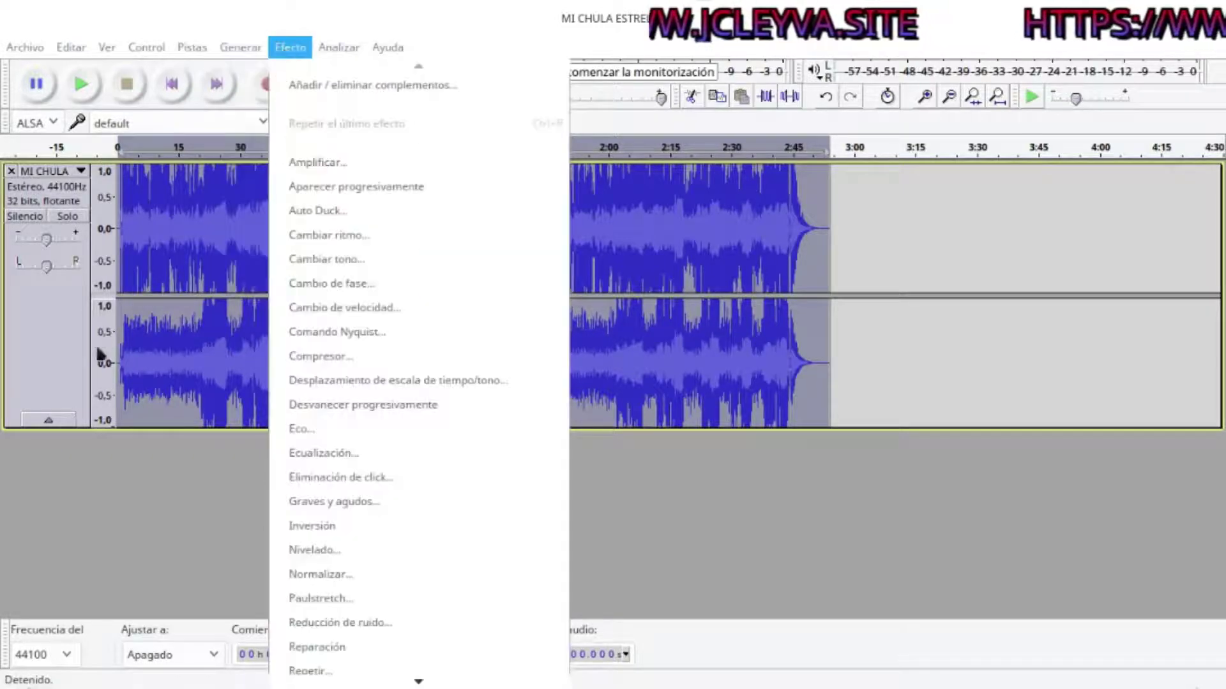
left_click(186, 298)
left_click(189, 299)
- Check the system's device and application volume levels, and play the track briefly from about 1:18
mouse_move(810, 687)
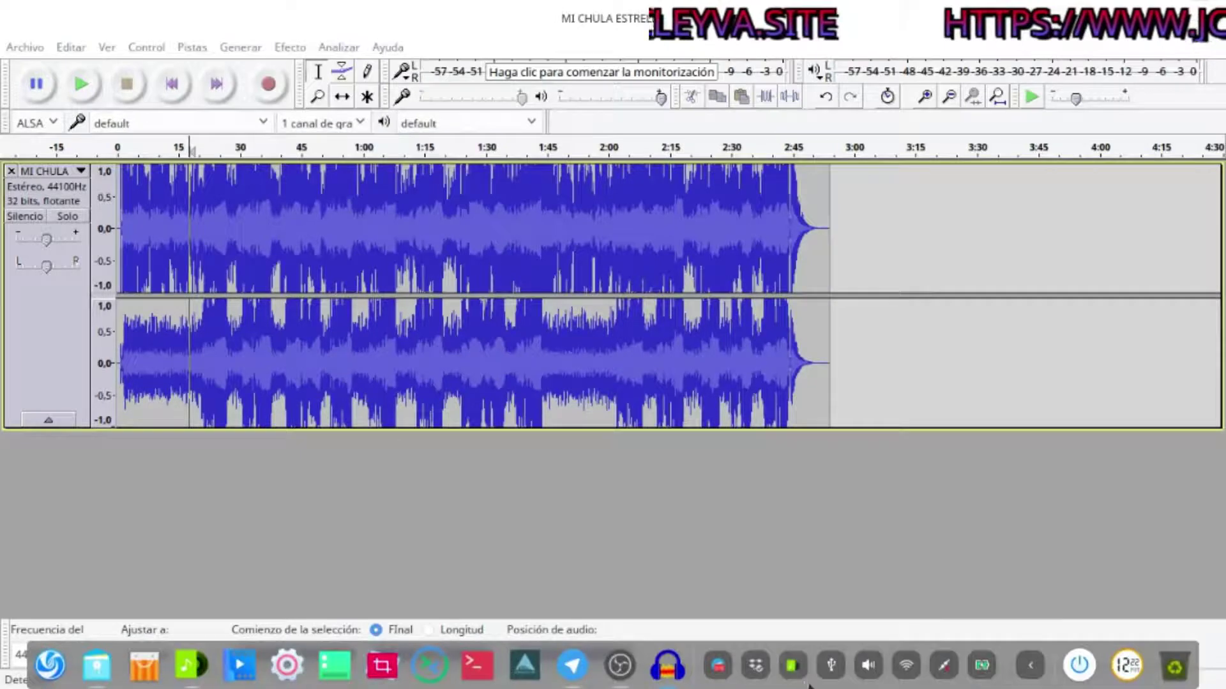
left_click(868, 670)
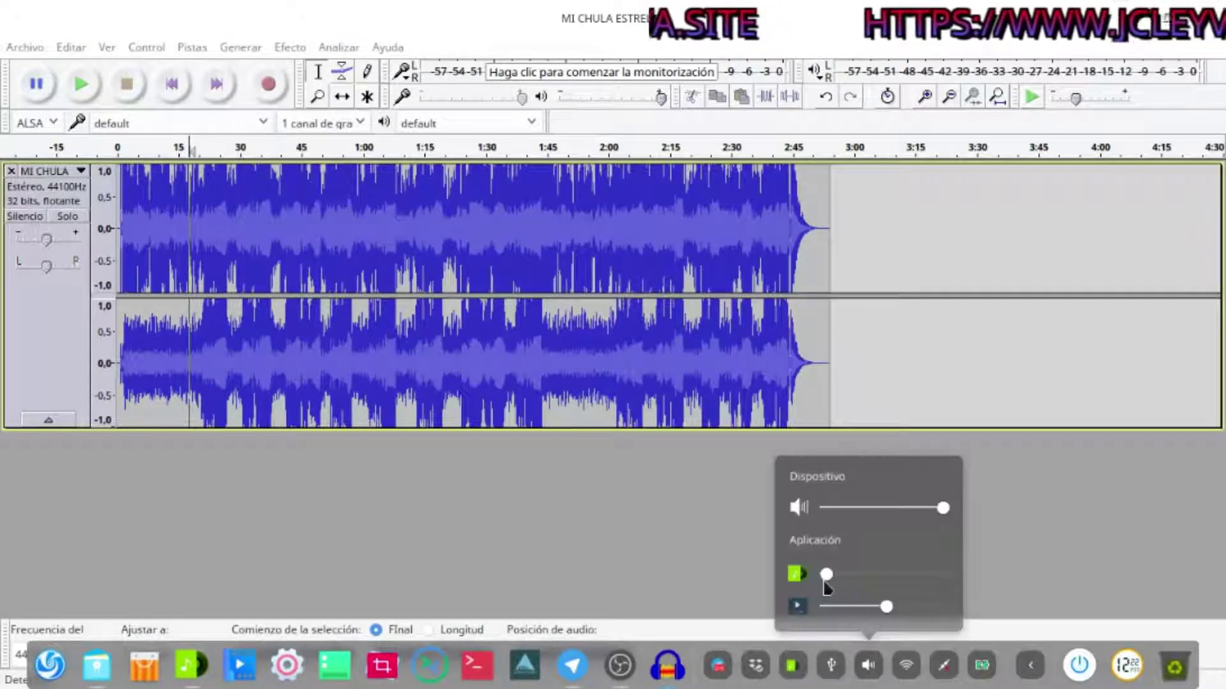
left_click(438, 275)
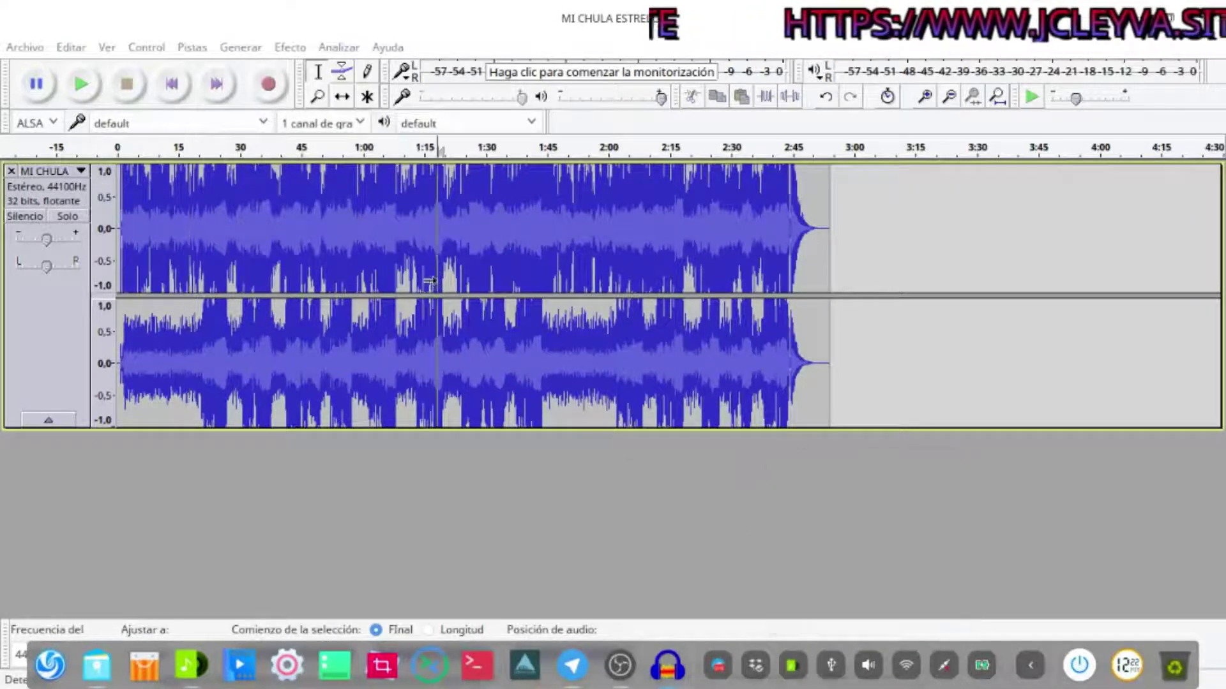
key("space")
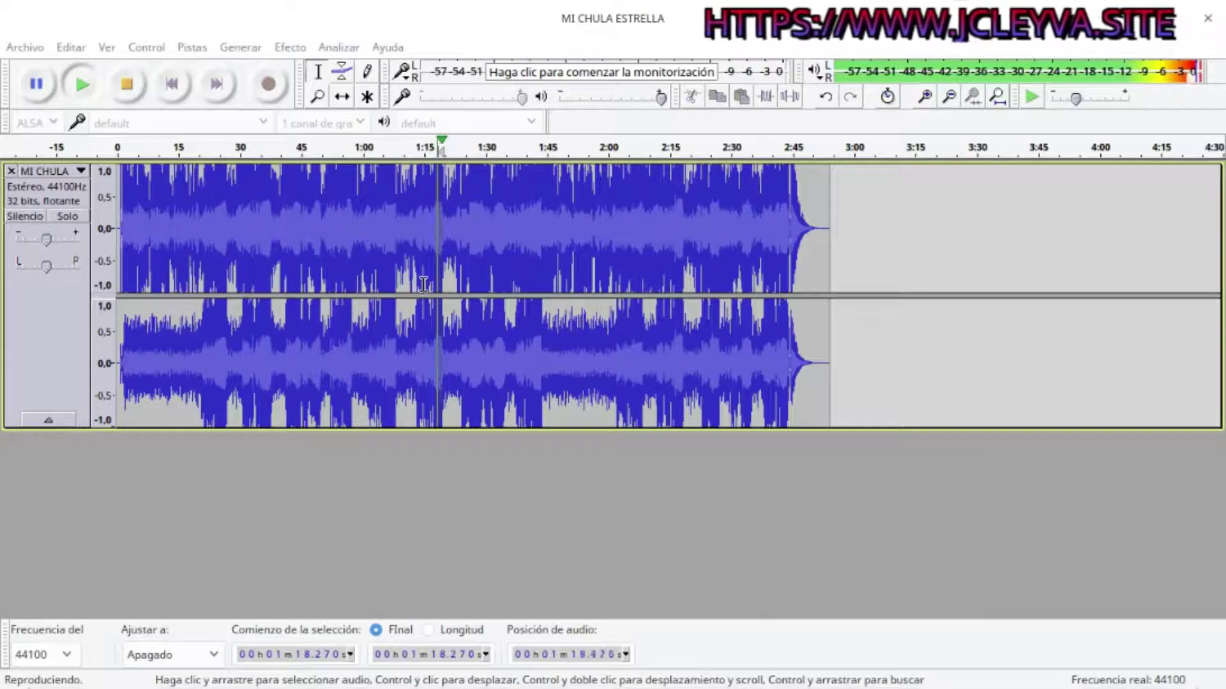
key("space")
- Play the track from about 10 seconds to listen to its opening section, and stop playback
left_click(159, 276)
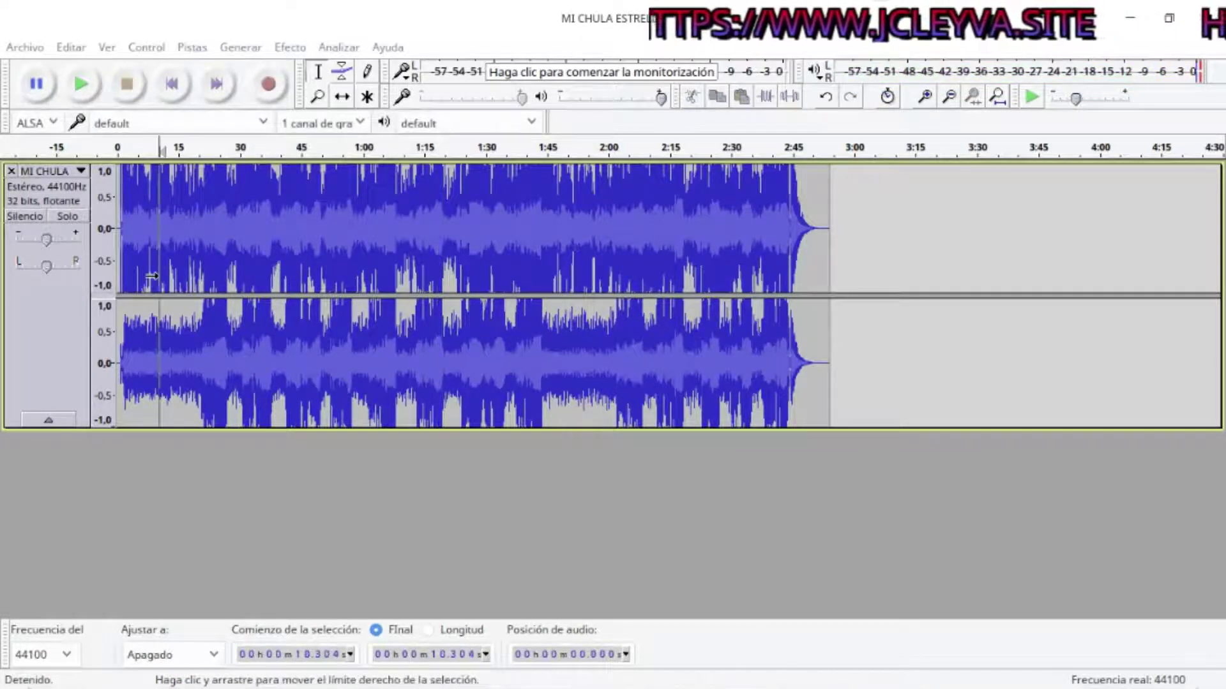
key("space")
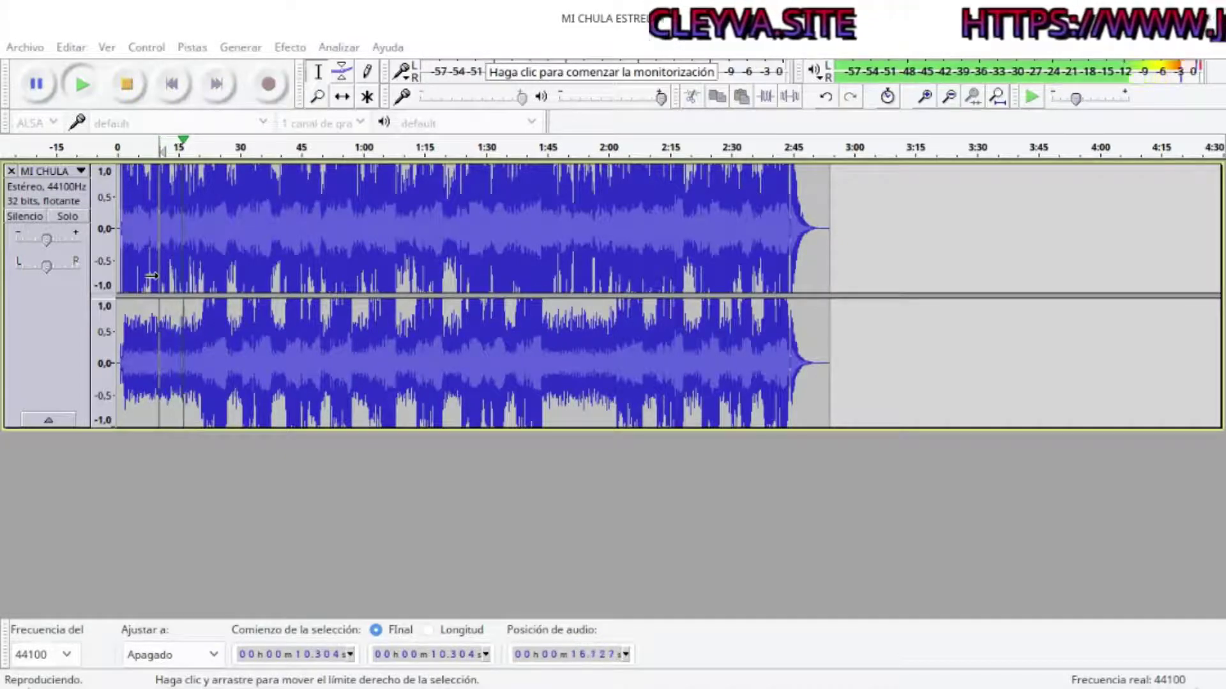
key("space")
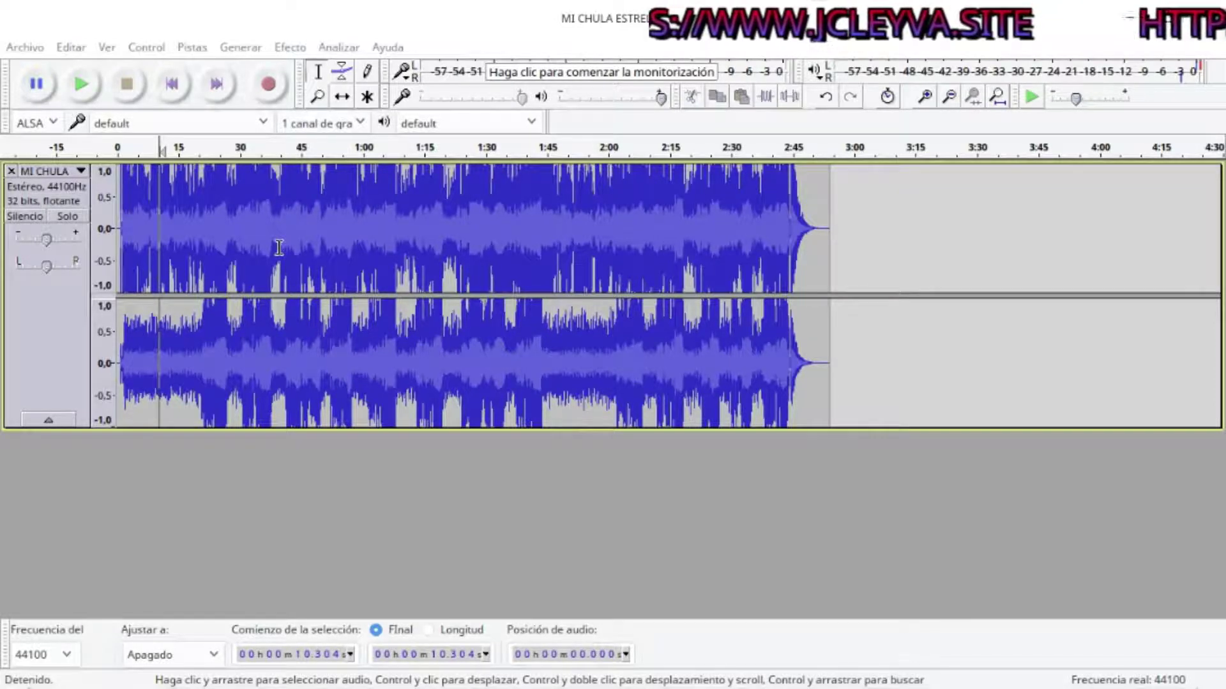
- Change the pitch of the entire MI CHULA track from 440 Hz to 432 Hz
key("ctrl+a")
left_click(290, 46)
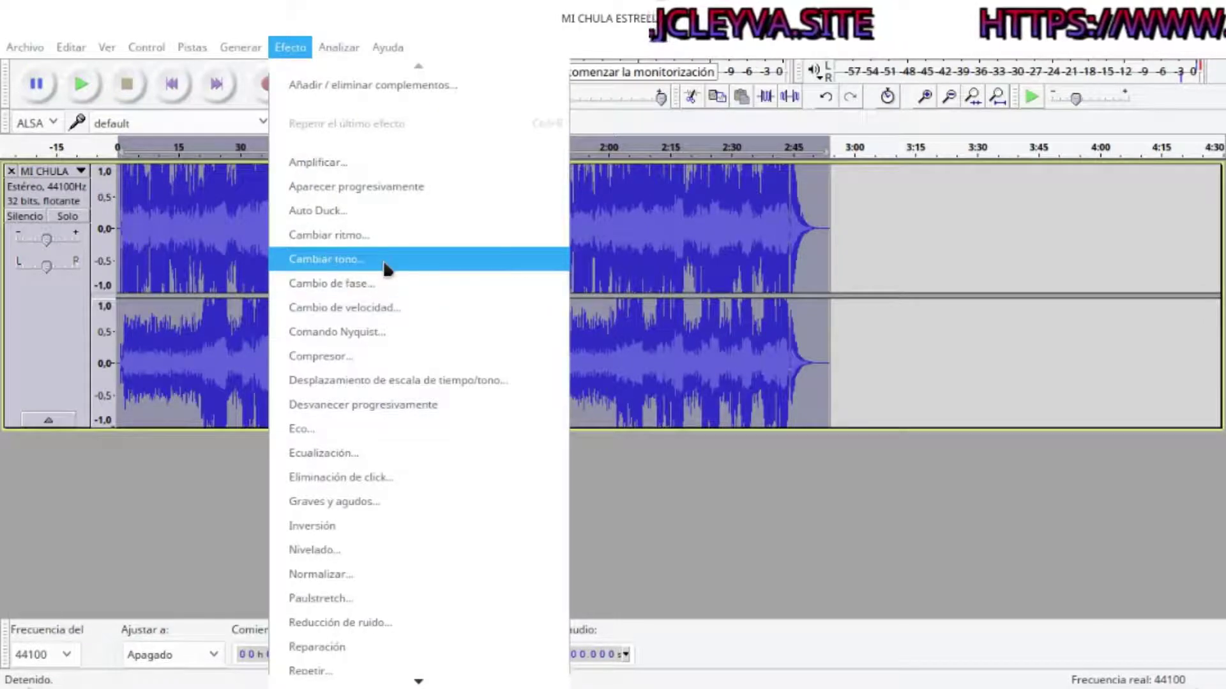
left_click(345, 263)
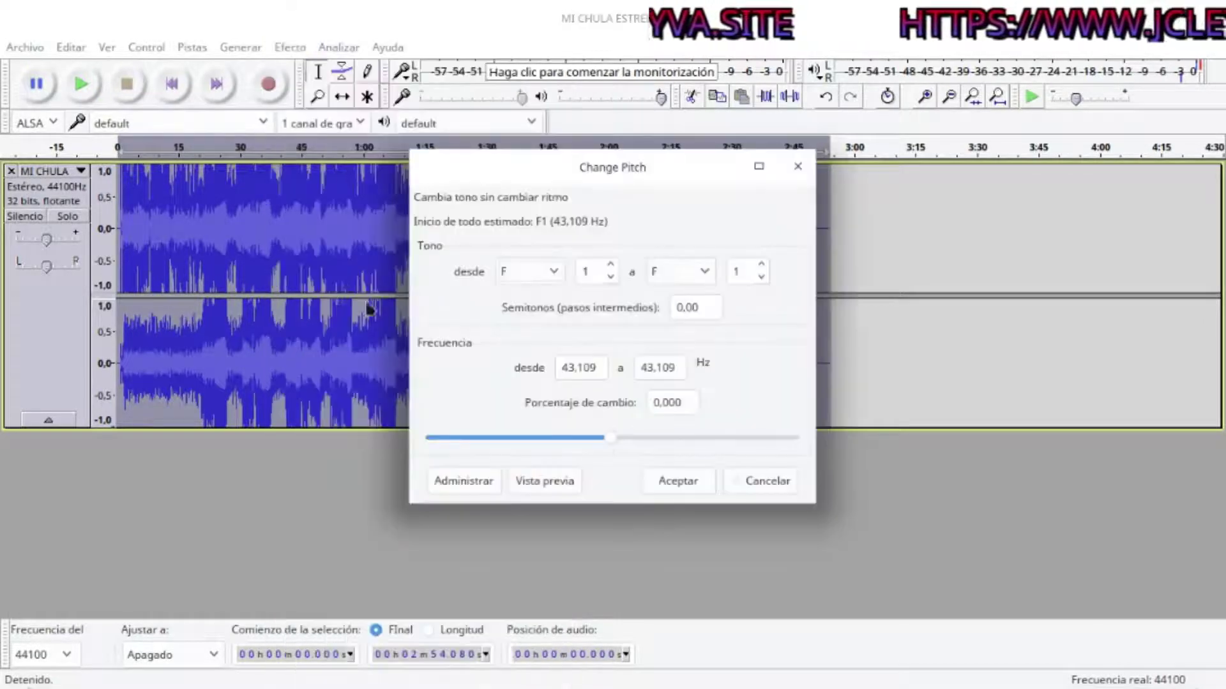
double_click(595, 375)
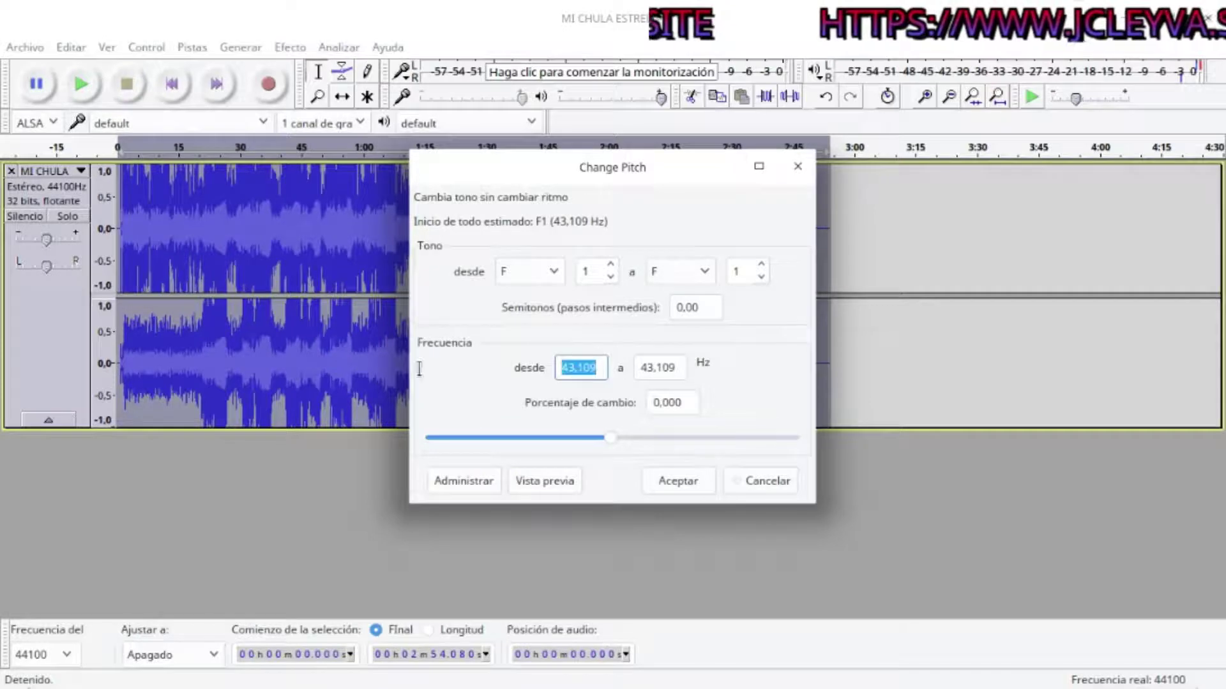
type("440")
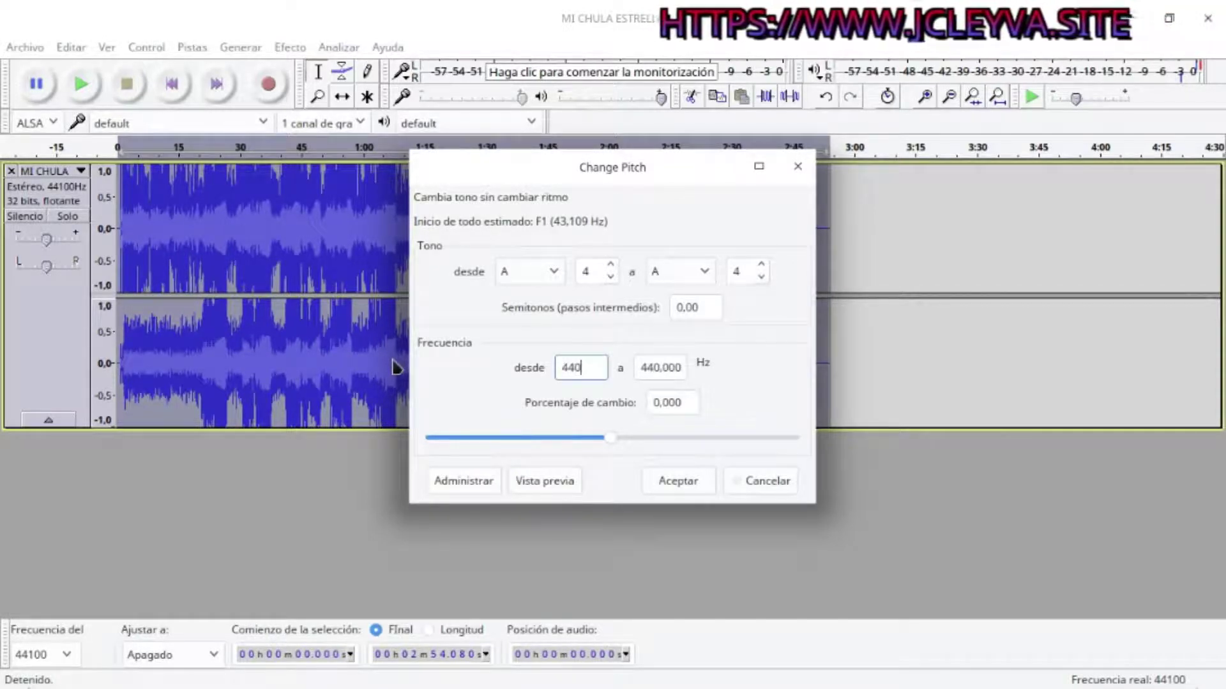
left_click(640, 369)
double_click(640, 369)
type("432")
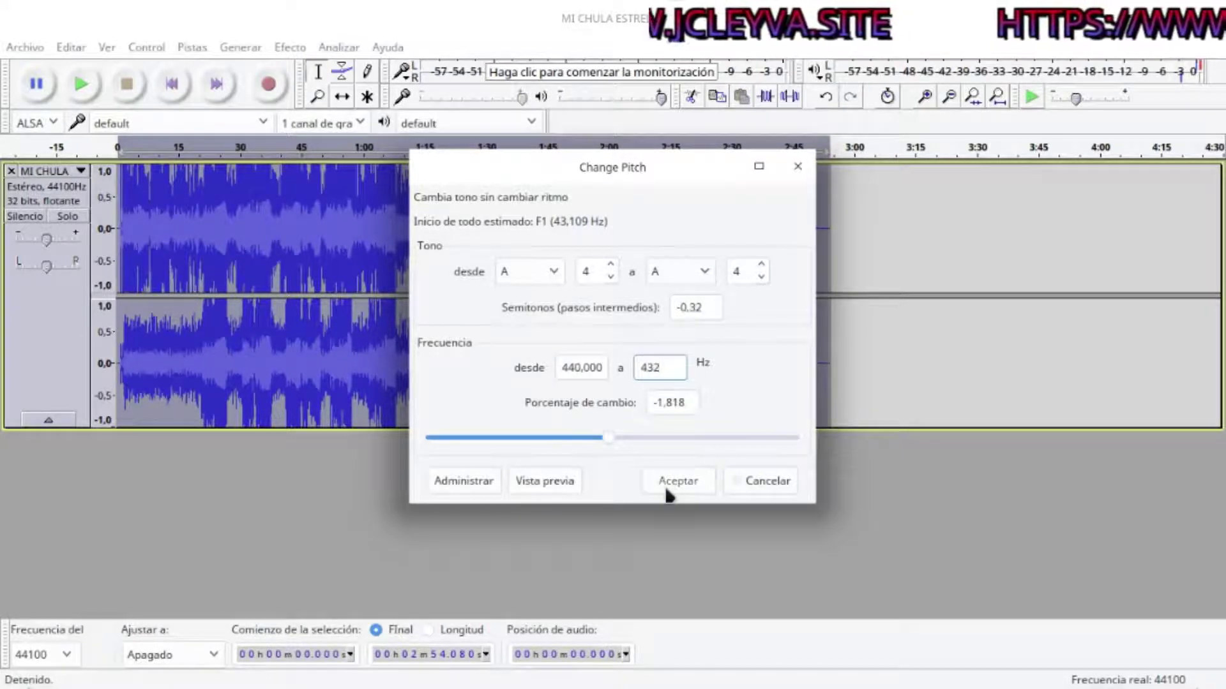
left_click_drag(523, 175, 928, 48)
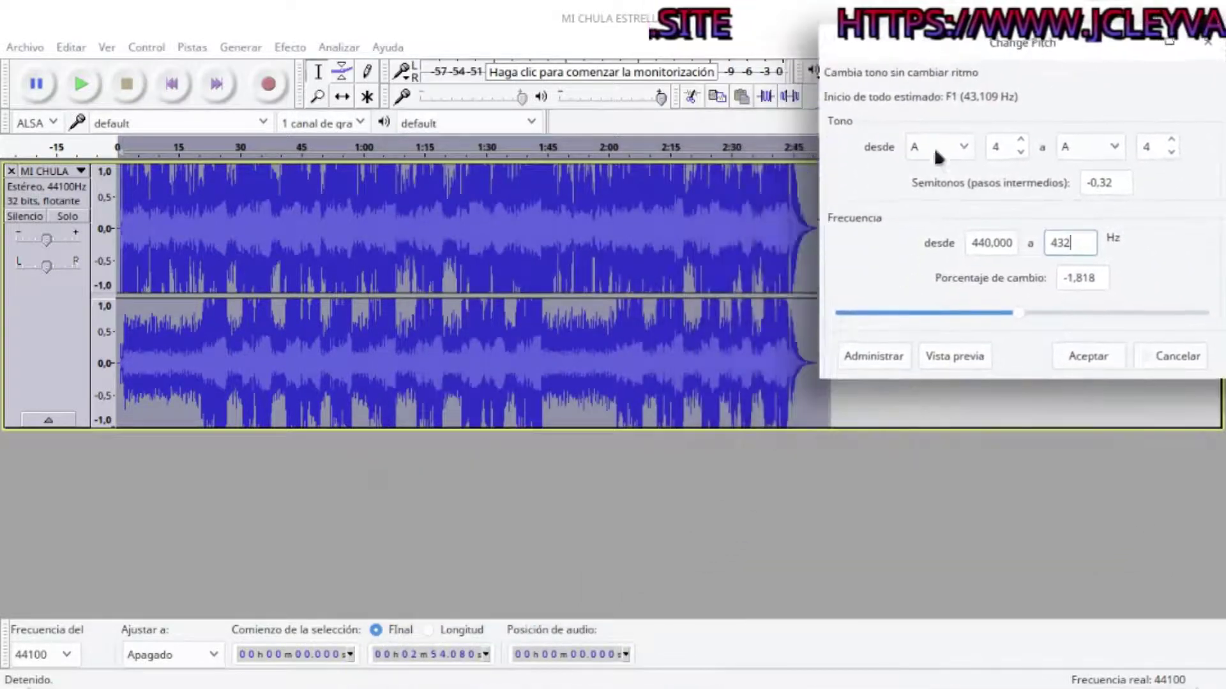
left_click(1073, 357)
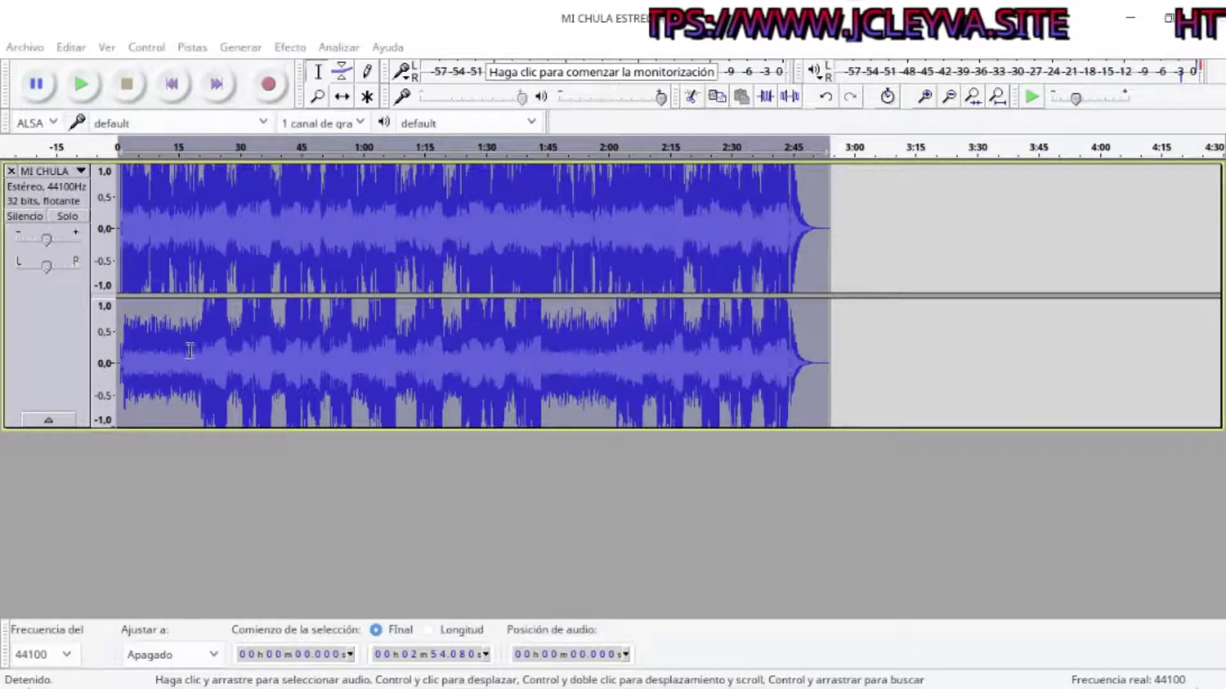
- Play the pitch-shifted track from about 23 seconds to check how it sounds, and stop playback
left_click(211, 341)
key("space")
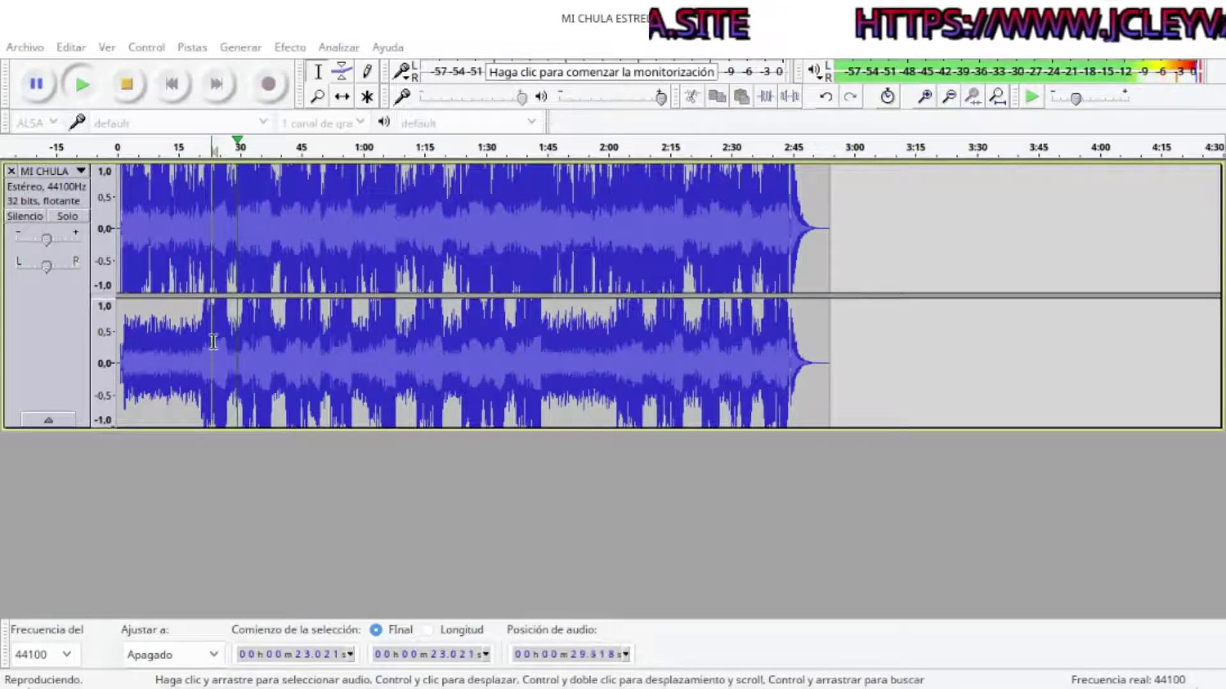
key("space")
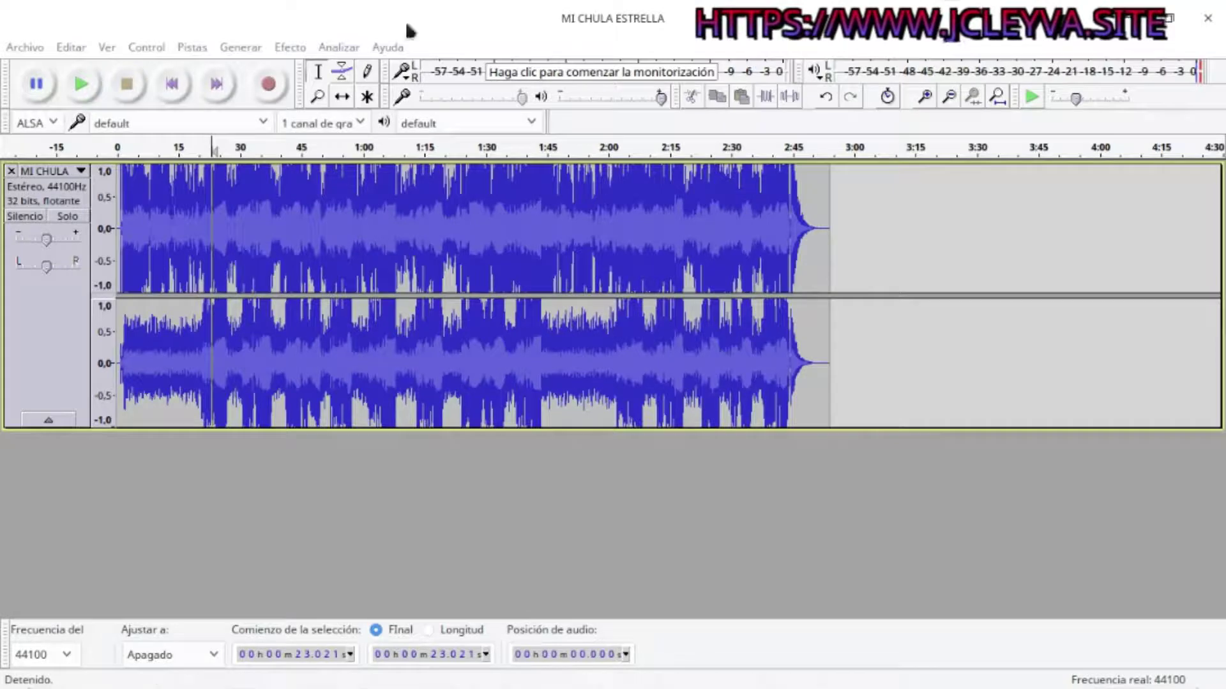
- Try to export the whole song as an MP3 into the 43200 folder, reviewing the available export formats
key("ctrl+a")
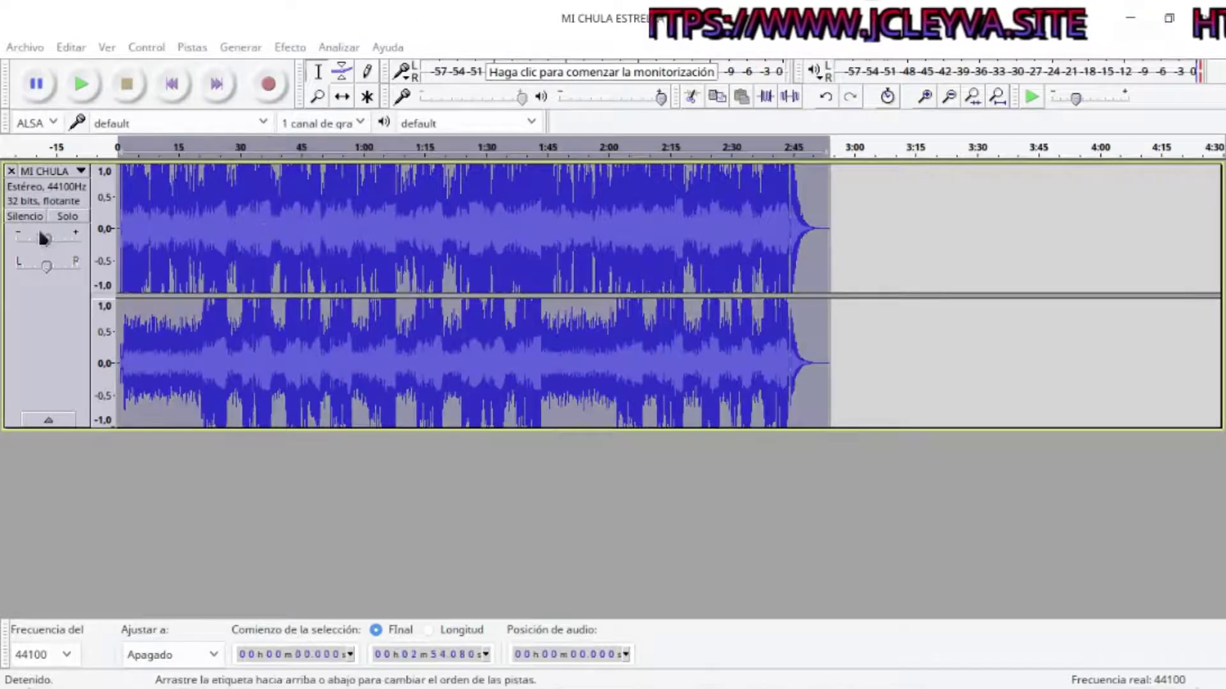
left_click(27, 50)
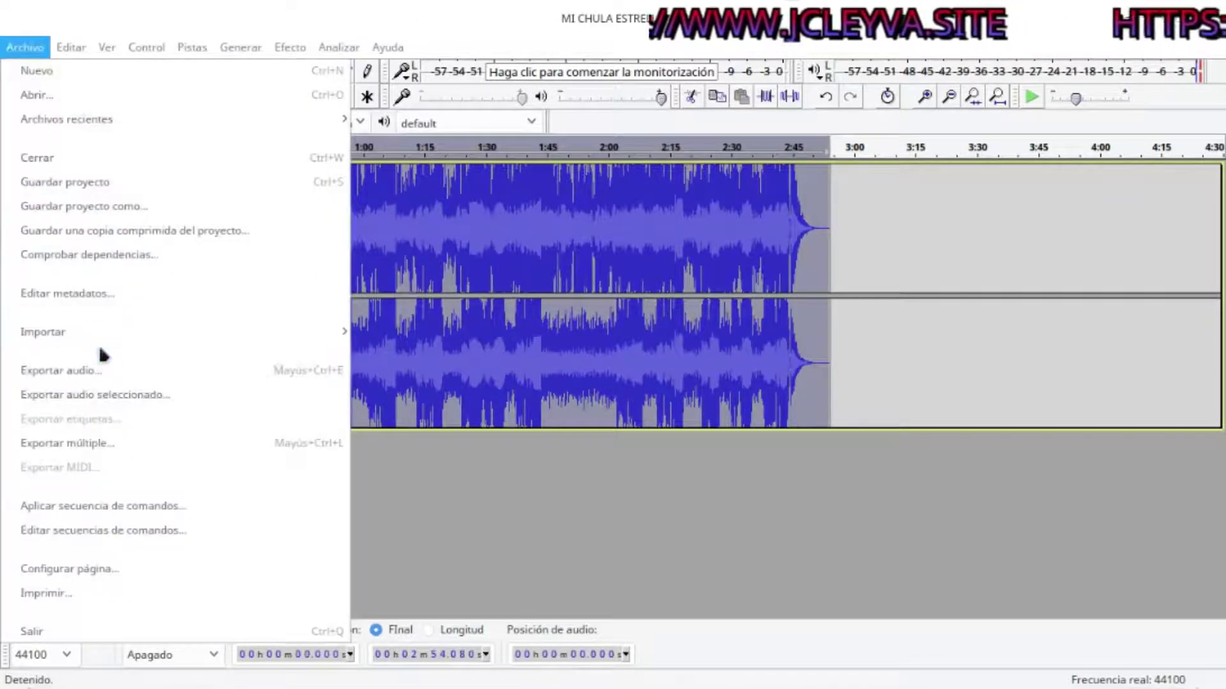
left_click(137, 375)
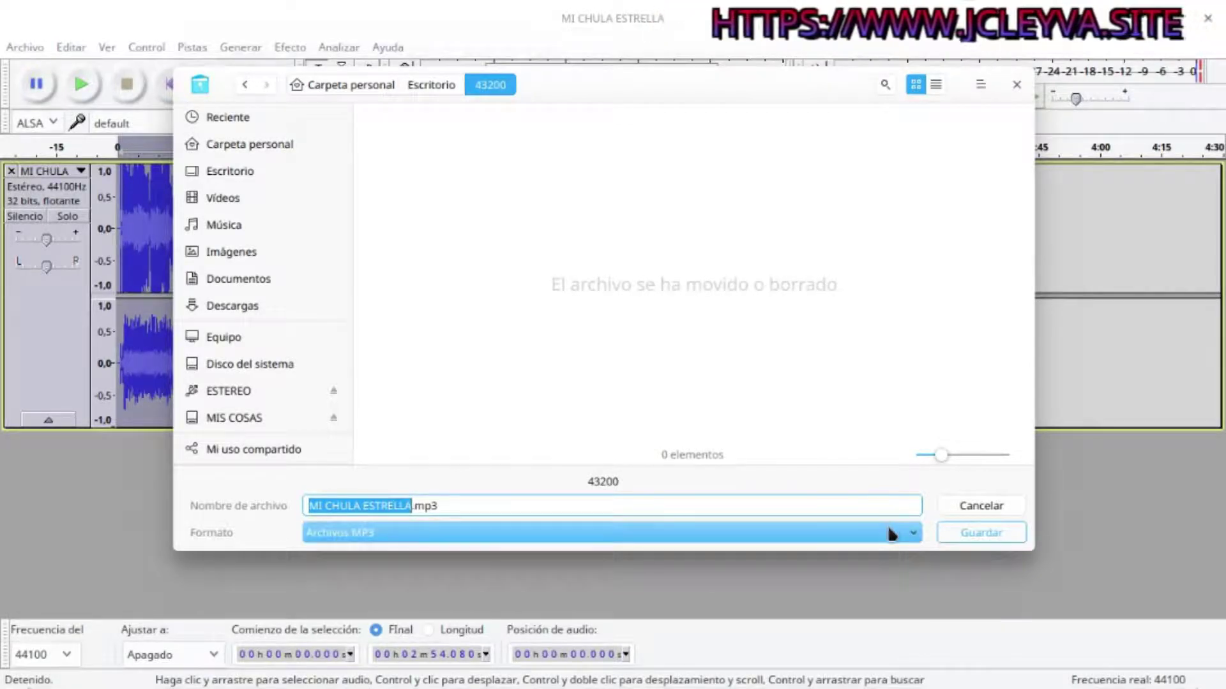
left_click(914, 535)
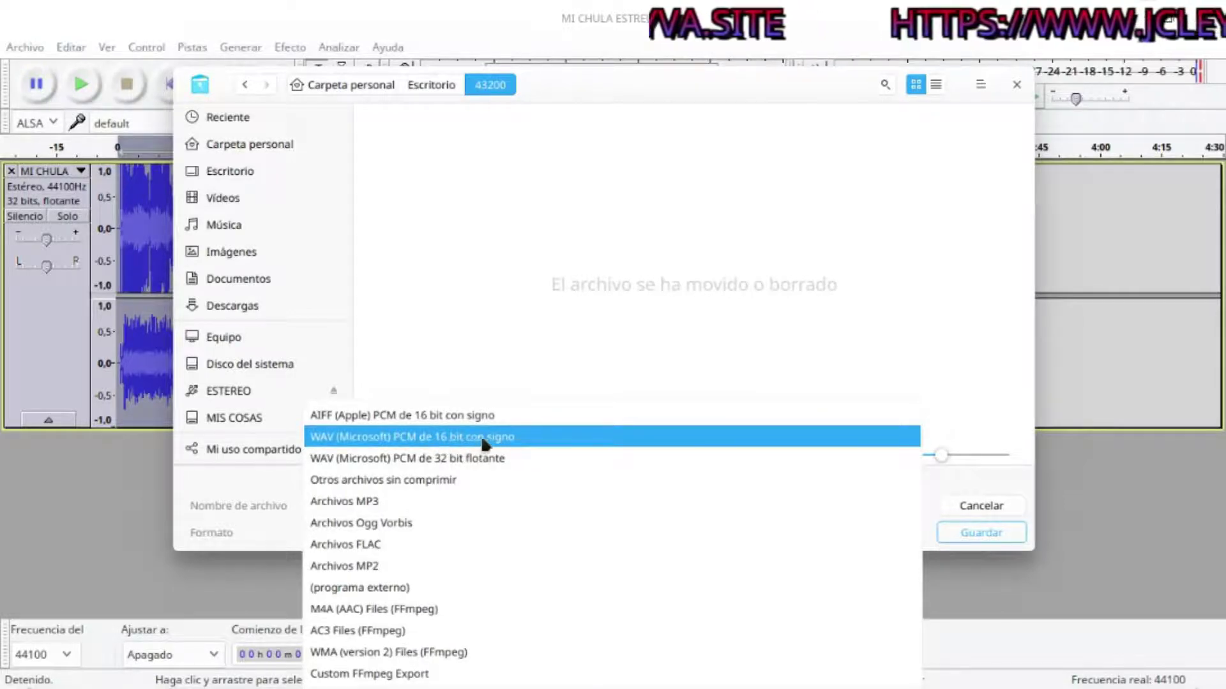
key("Escape")
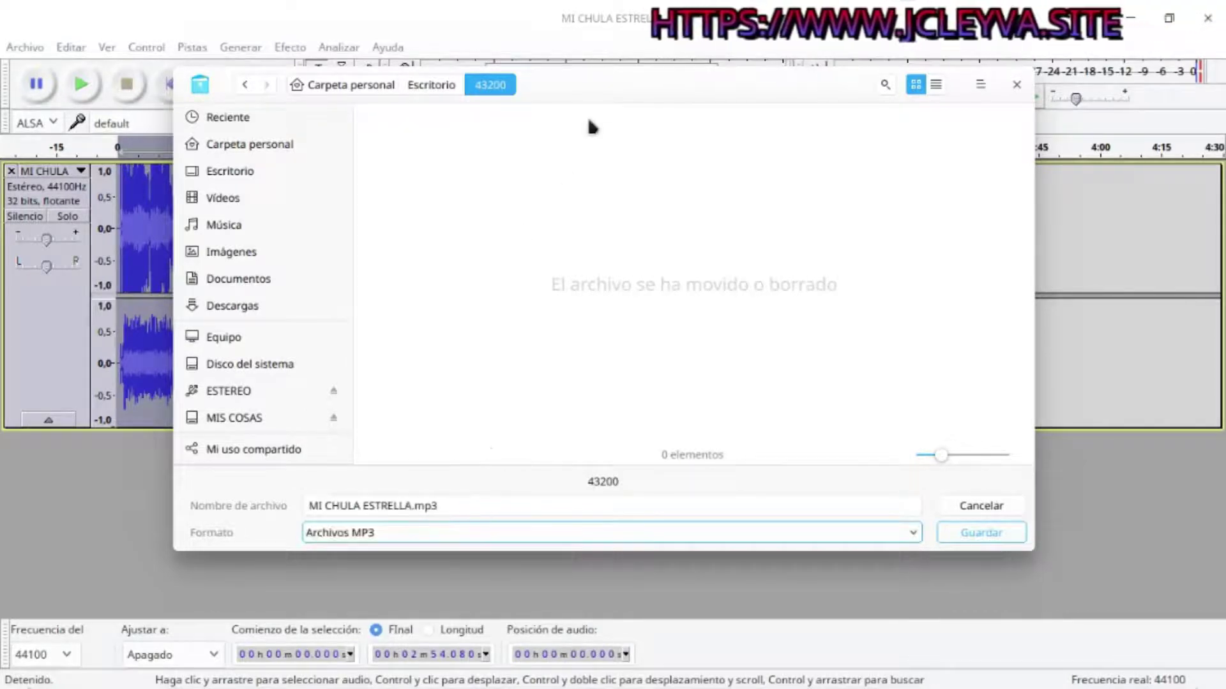
left_click_drag(587, 86, 533, 231)
left_click_drag(496, 240, 566, 153)
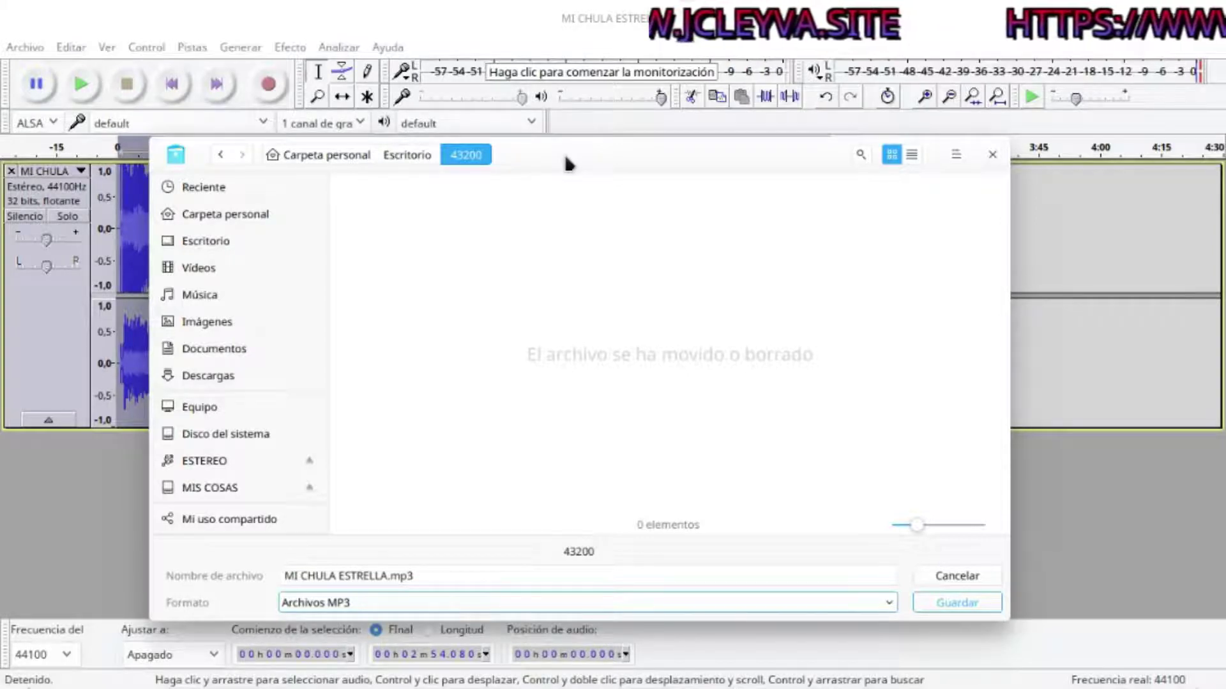
left_click(599, 600)
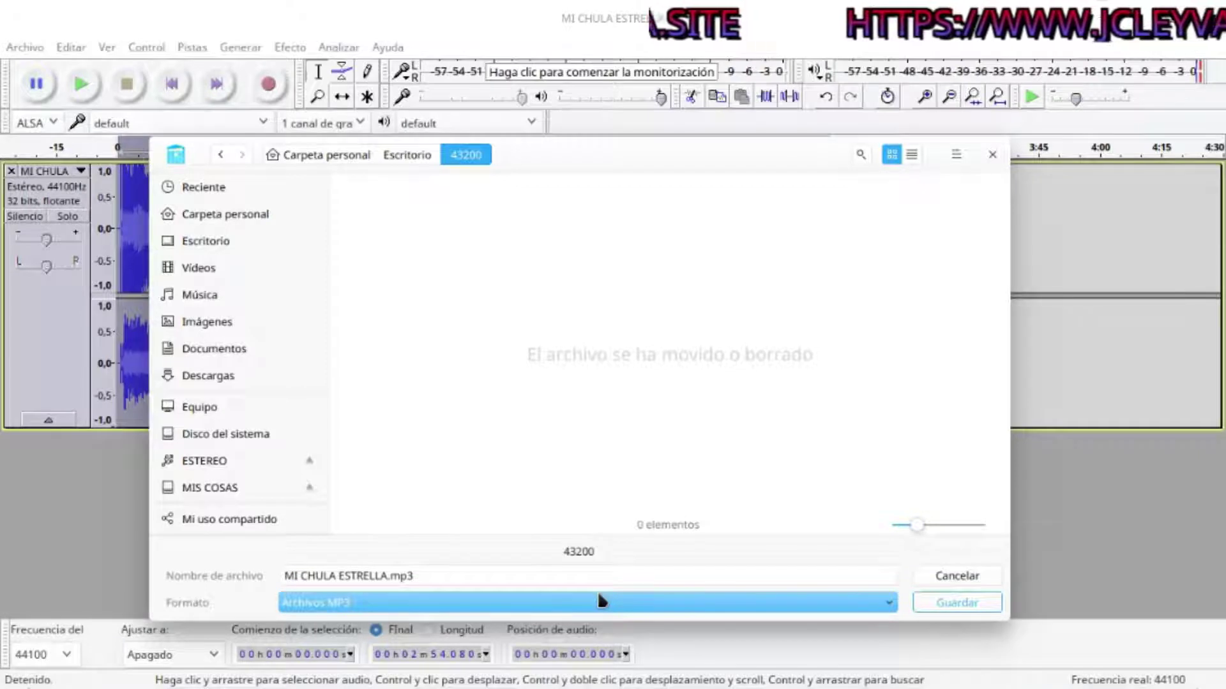
key("Escape")
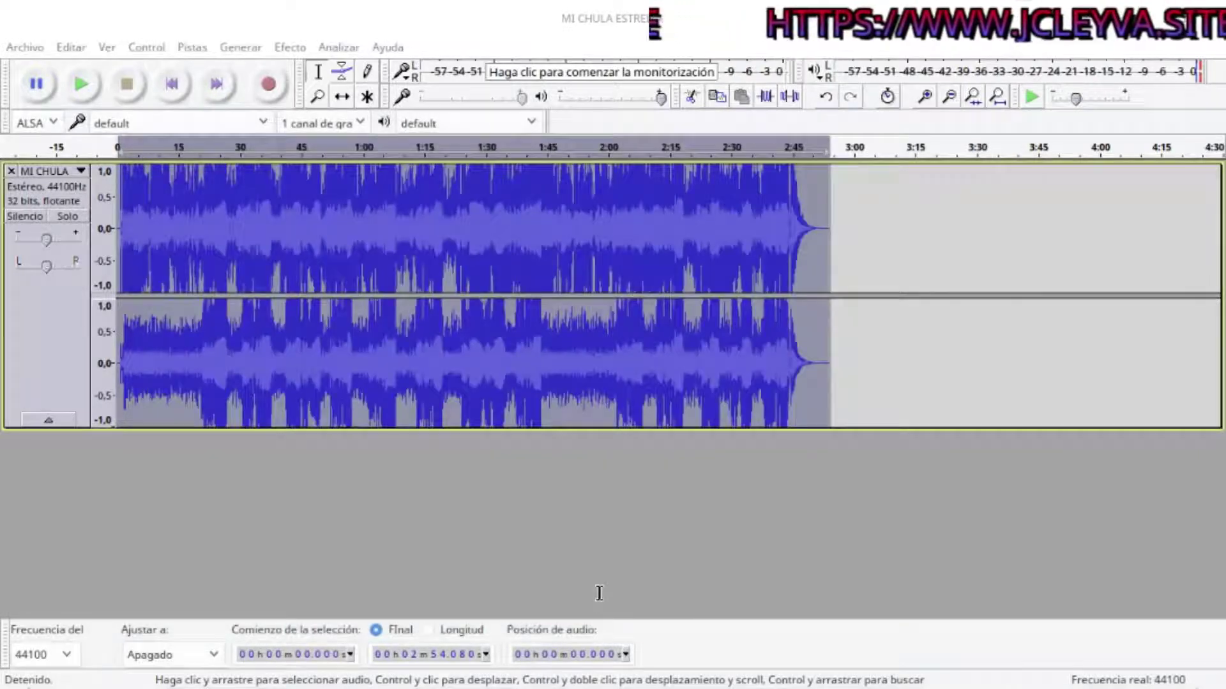
- Restore the Audacity window to a smaller size, show all its windows, and try the audio export again
left_click_drag(487, 18, 480, 48)
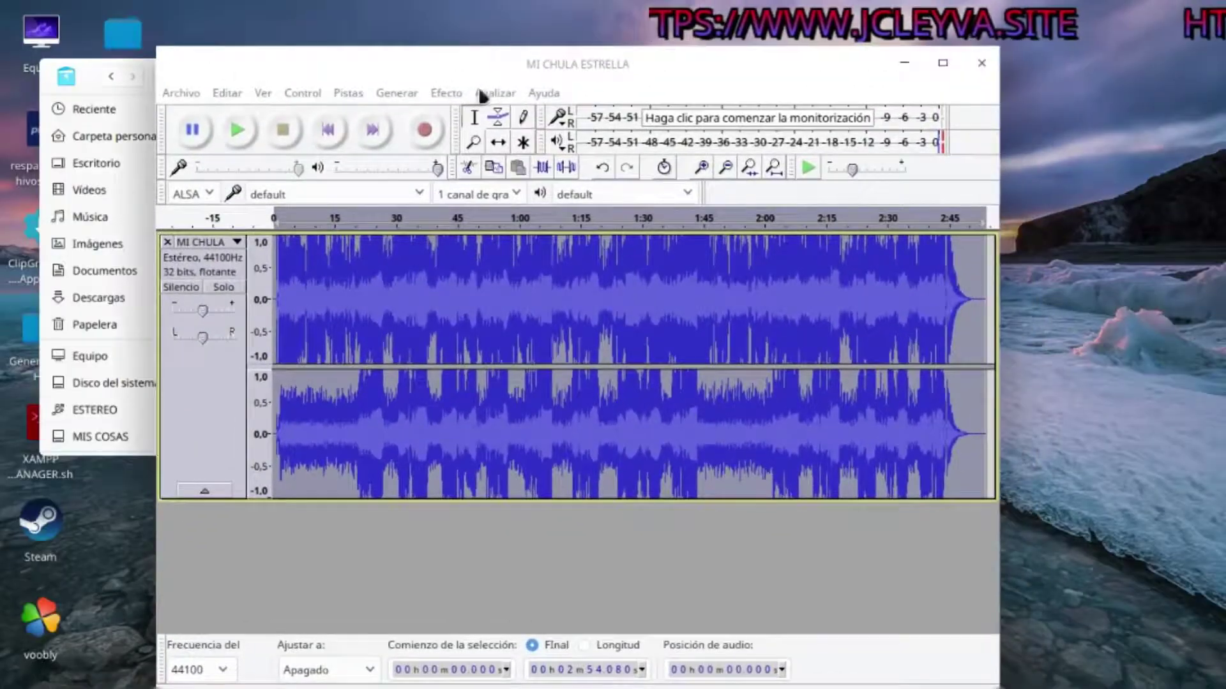
right_click(667, 667)
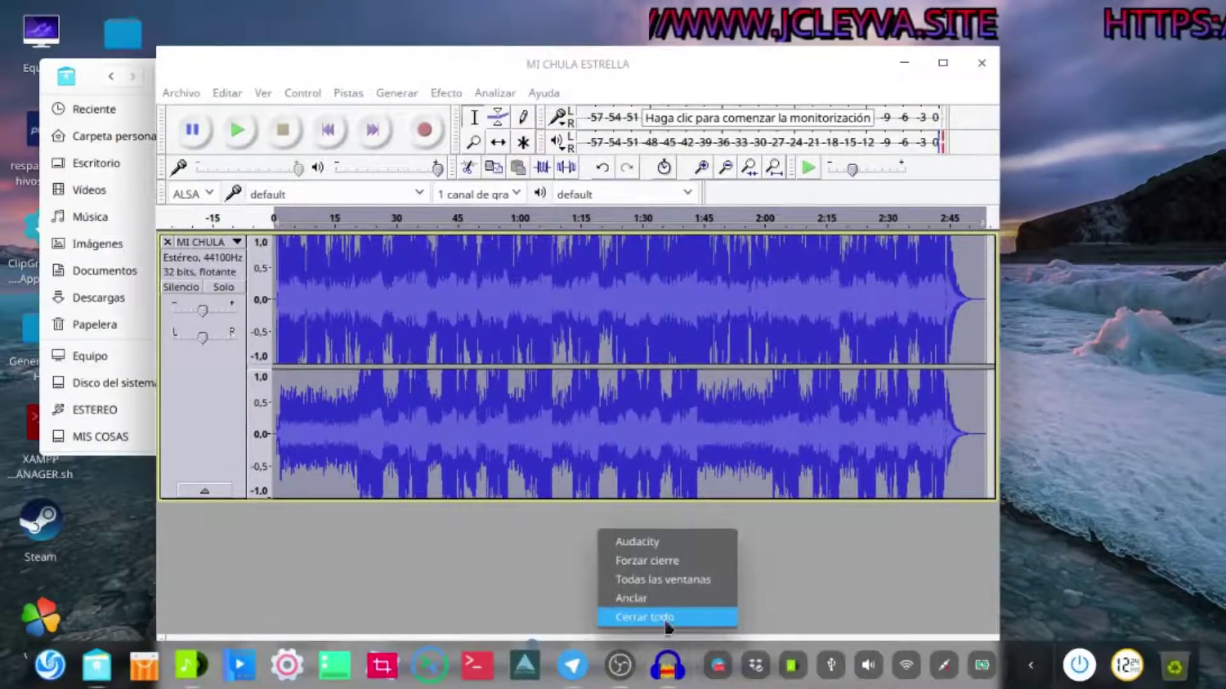
left_click(664, 580)
left_click_drag(523, 64, 562, 38)
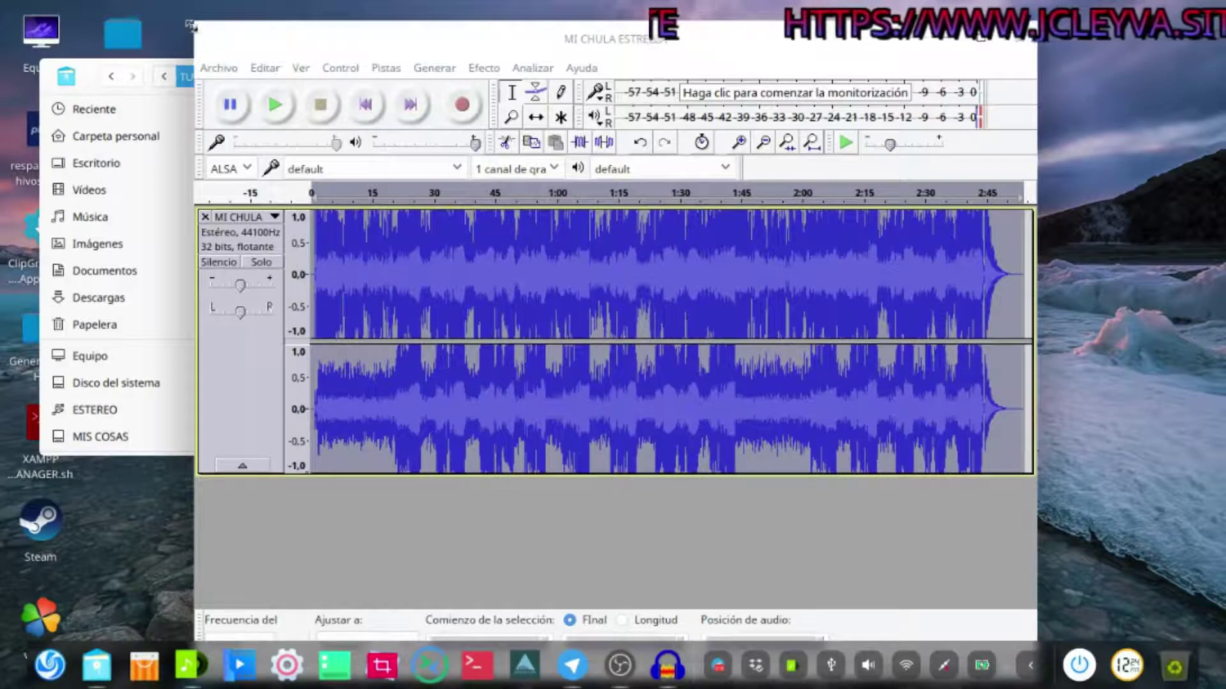
left_click(219, 68)
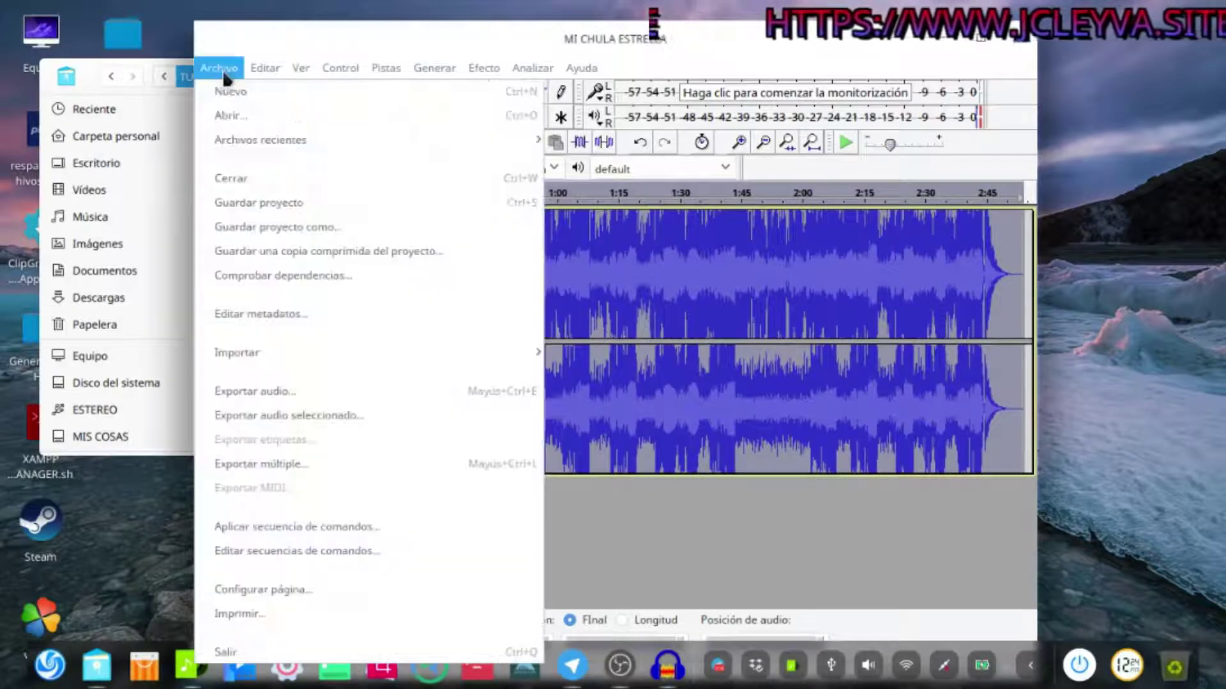
left_click(293, 391)
left_click_drag(334, 38, 76, 36)
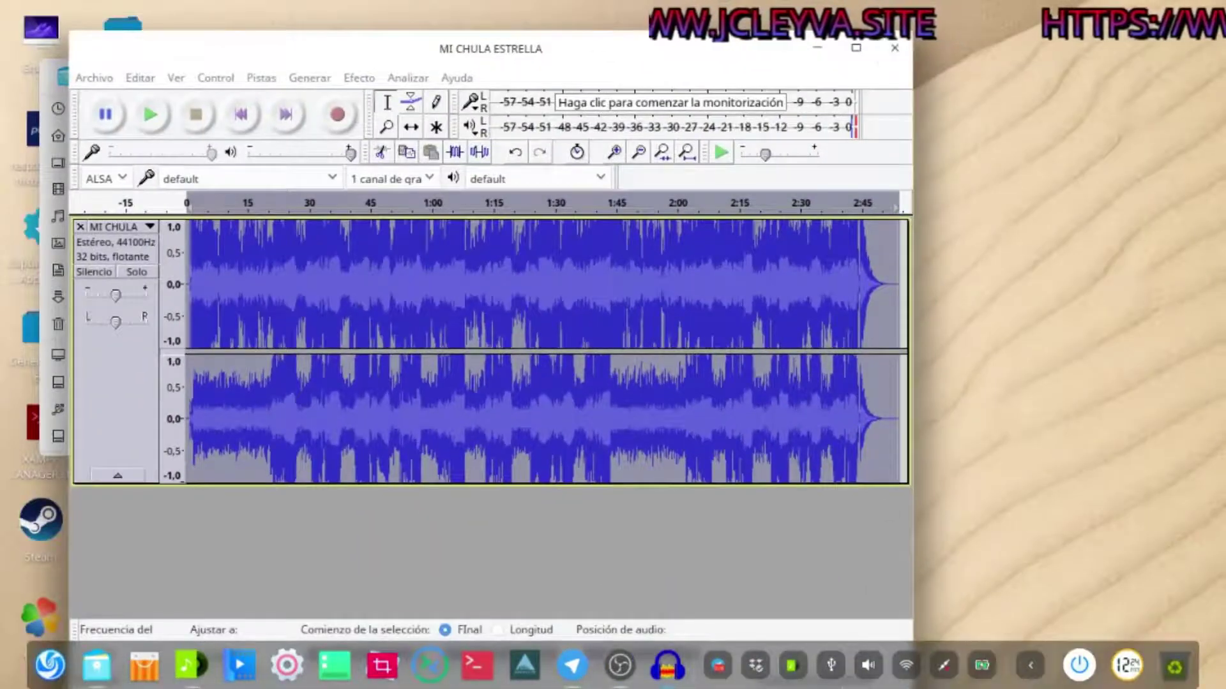
- Try to bring the hidden audio export dialog to the front, and maximize the Audacity window again
left_click_drag(886, 67, 706, 128)
key("alt+Tab")
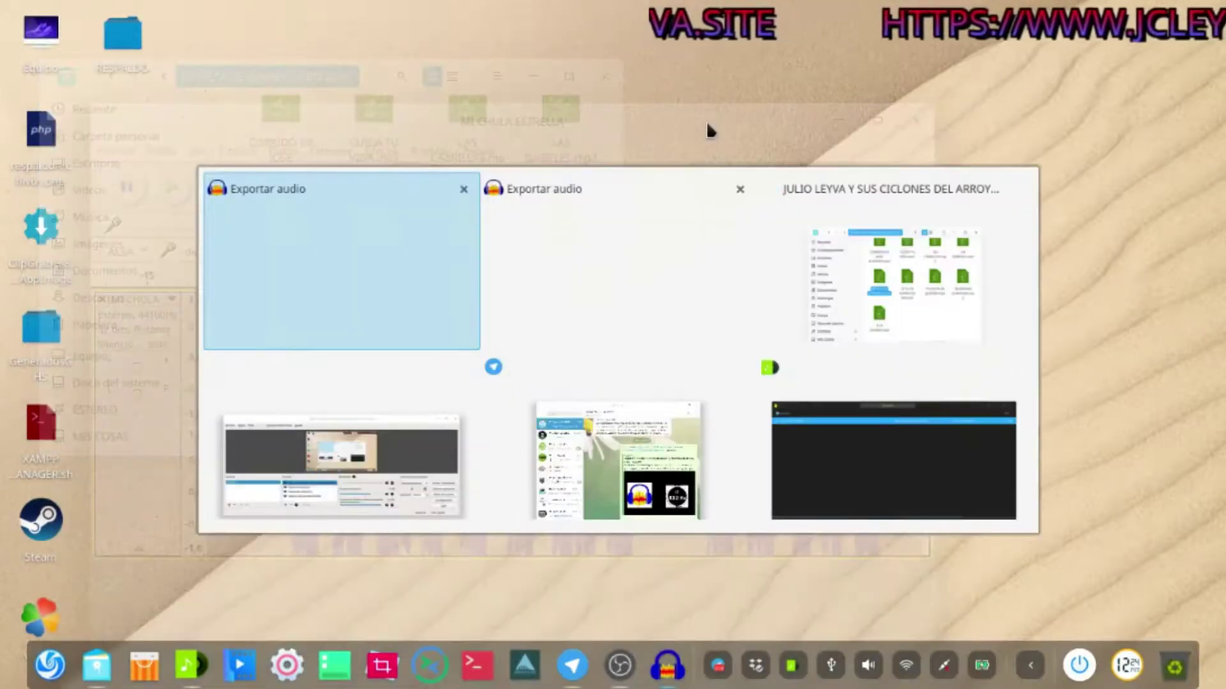
key("alt+Tab")
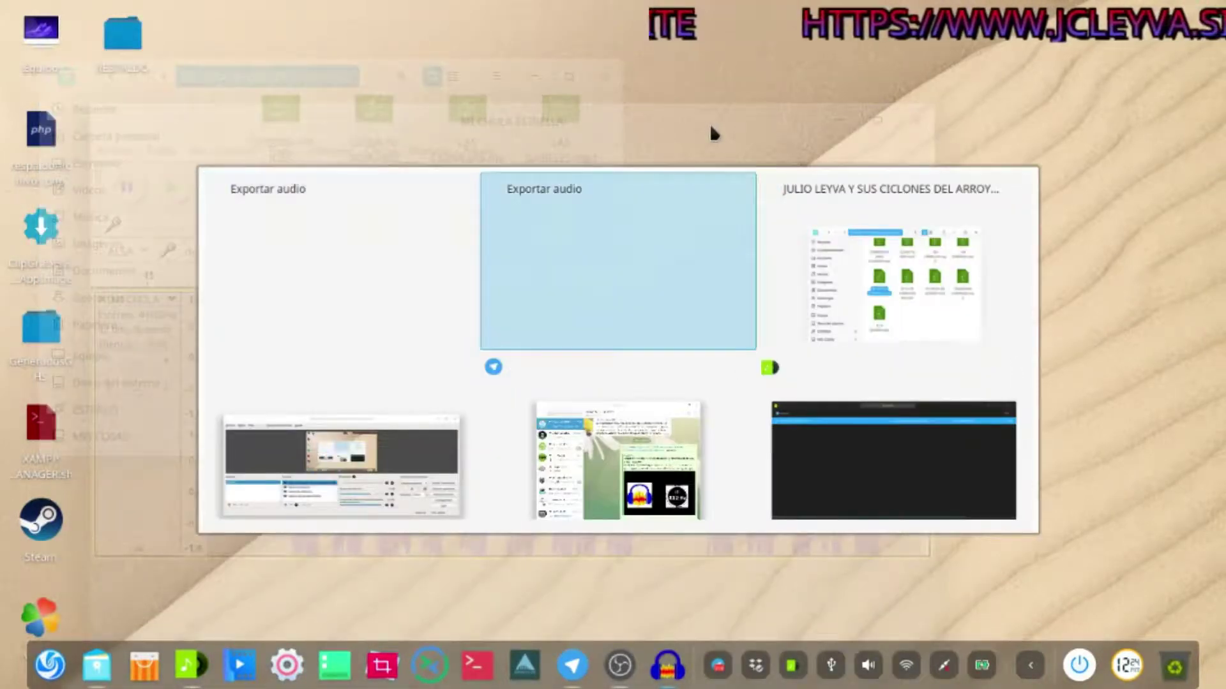
left_click(615, 255)
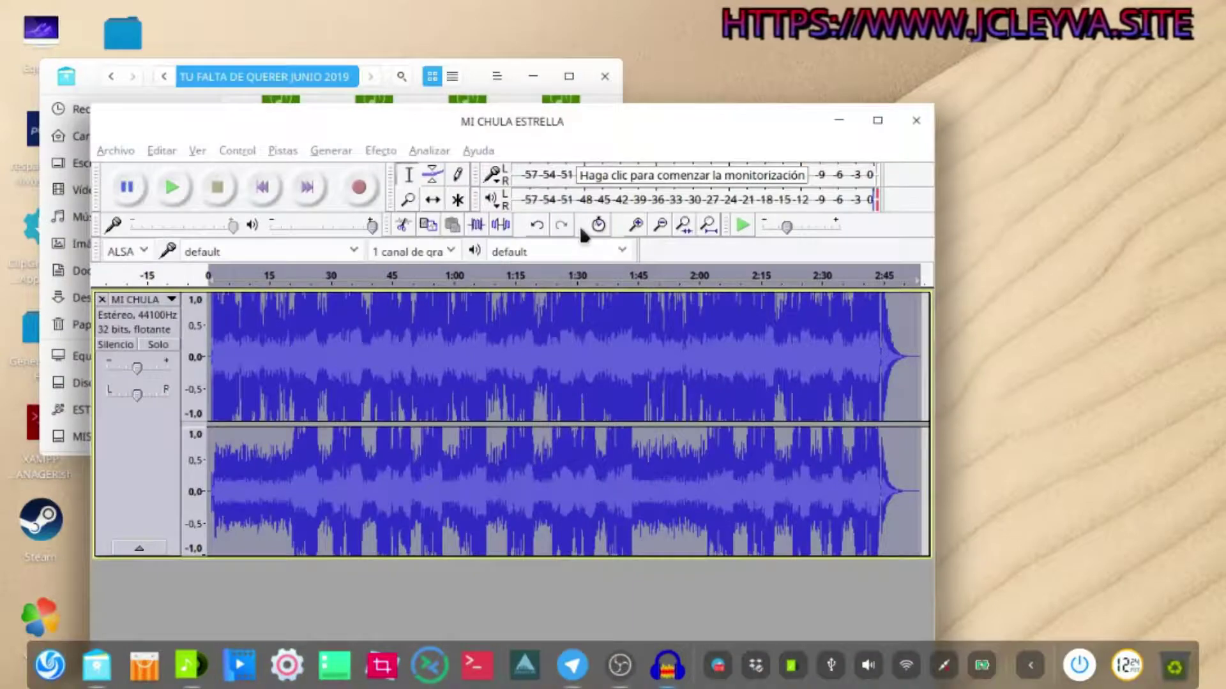
key("alt+Tab")
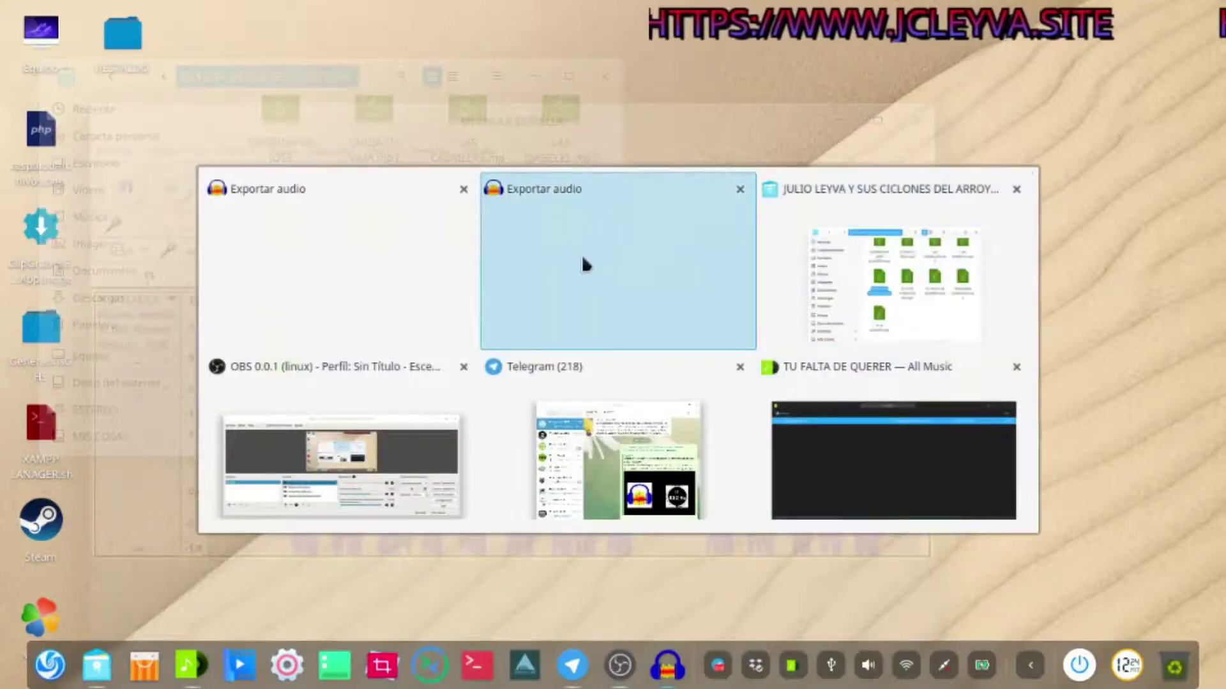
left_click(583, 265)
double_click(428, 119)
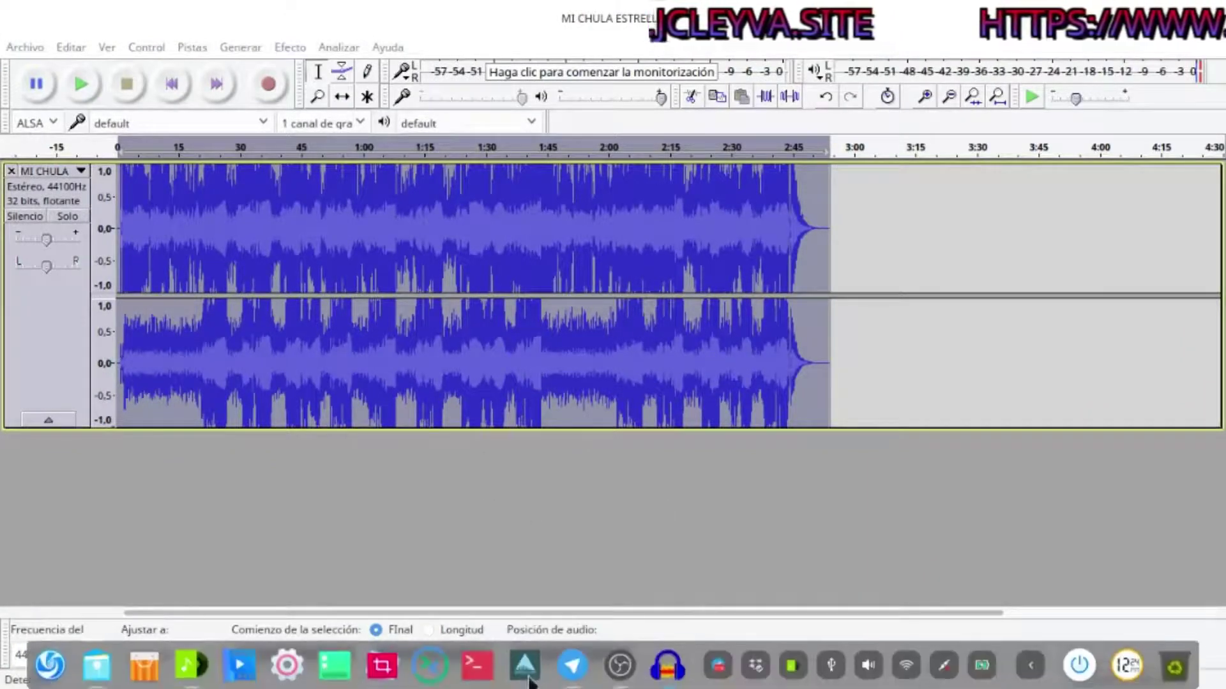
- Force Audacity to close, relaunch it, recover the MI CHULA ESTRELLA project, and dismiss the warning and welcome dialogs
right_click(664, 672)
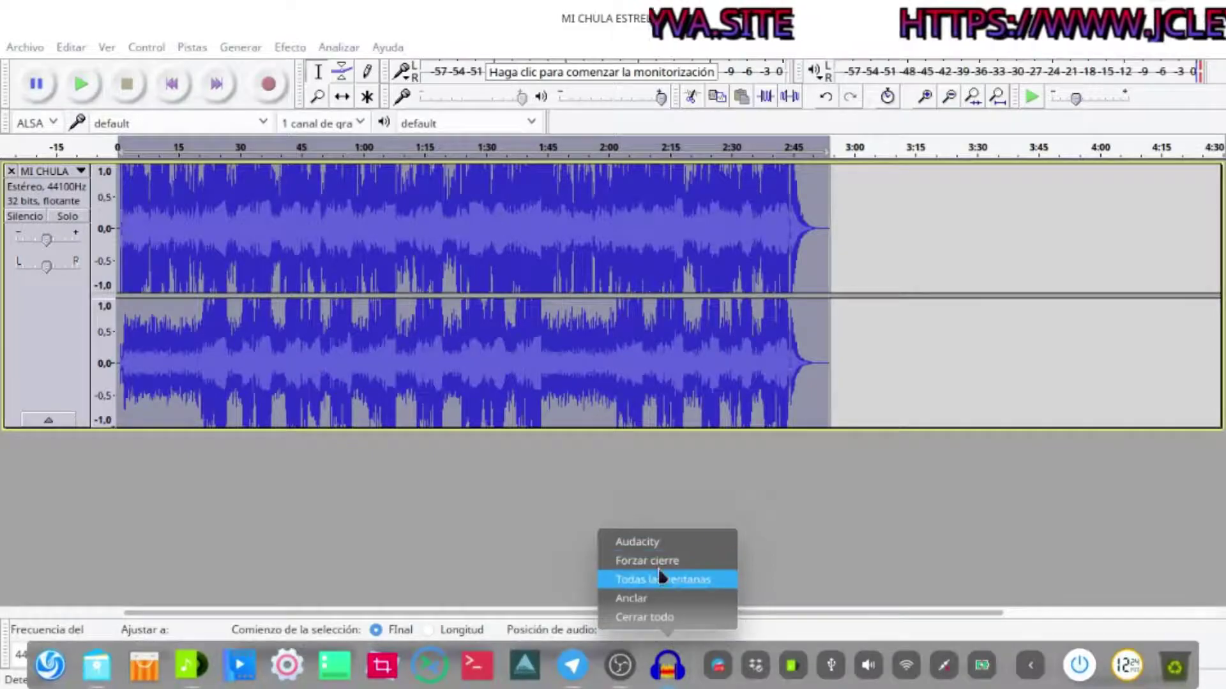
left_click(679, 559)
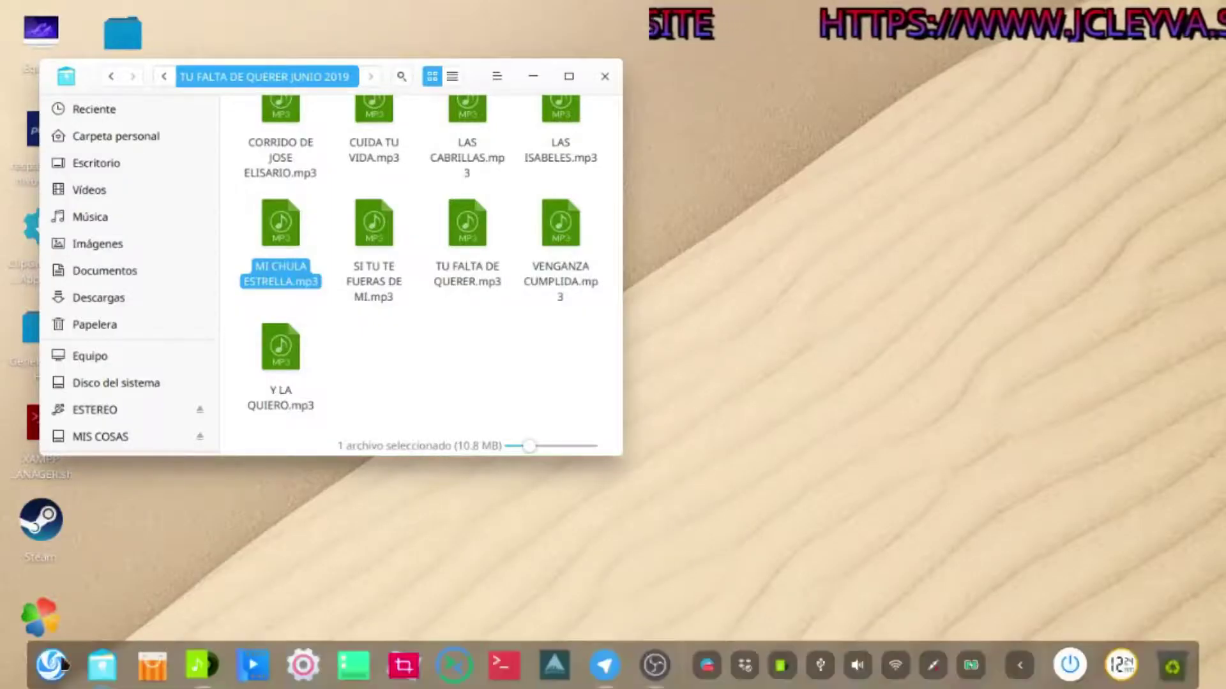
left_click(40, 674)
type("auda")
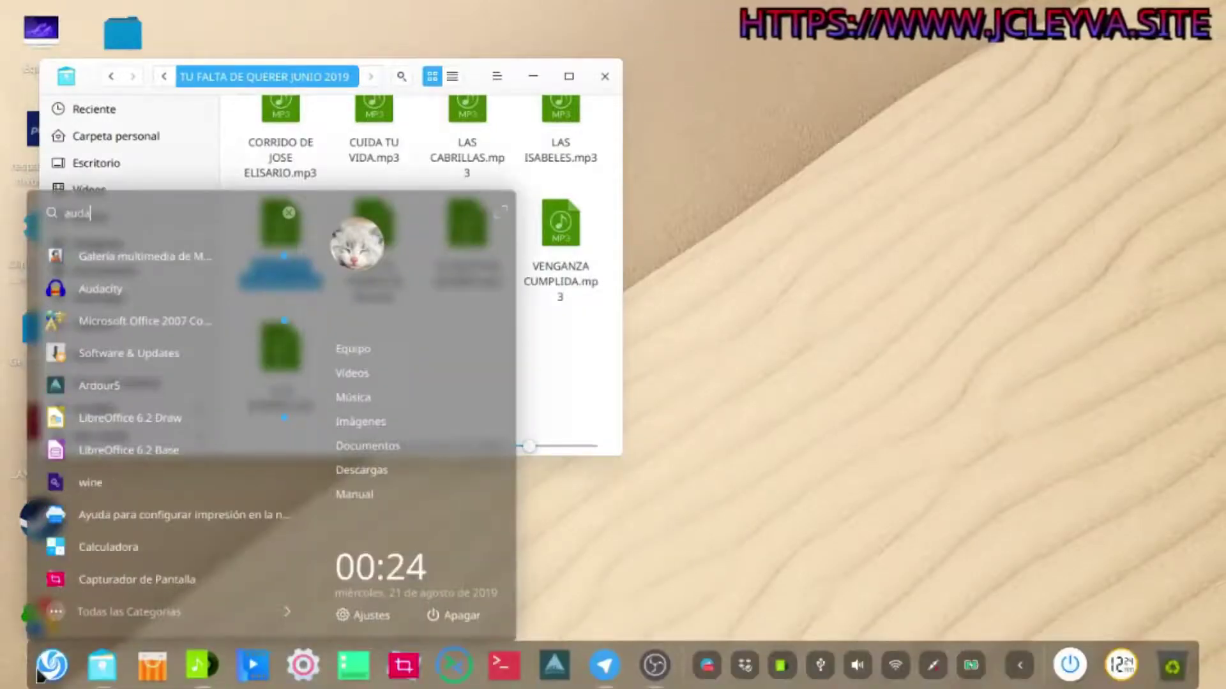
key("Return")
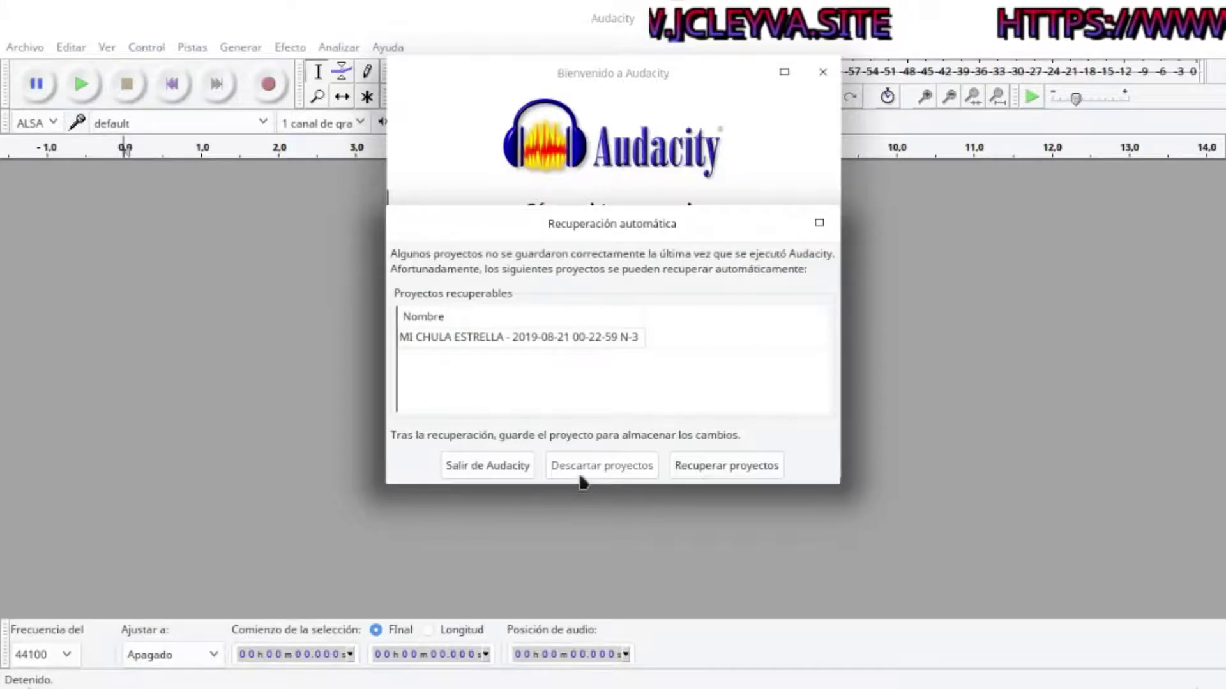
left_click(661, 469)
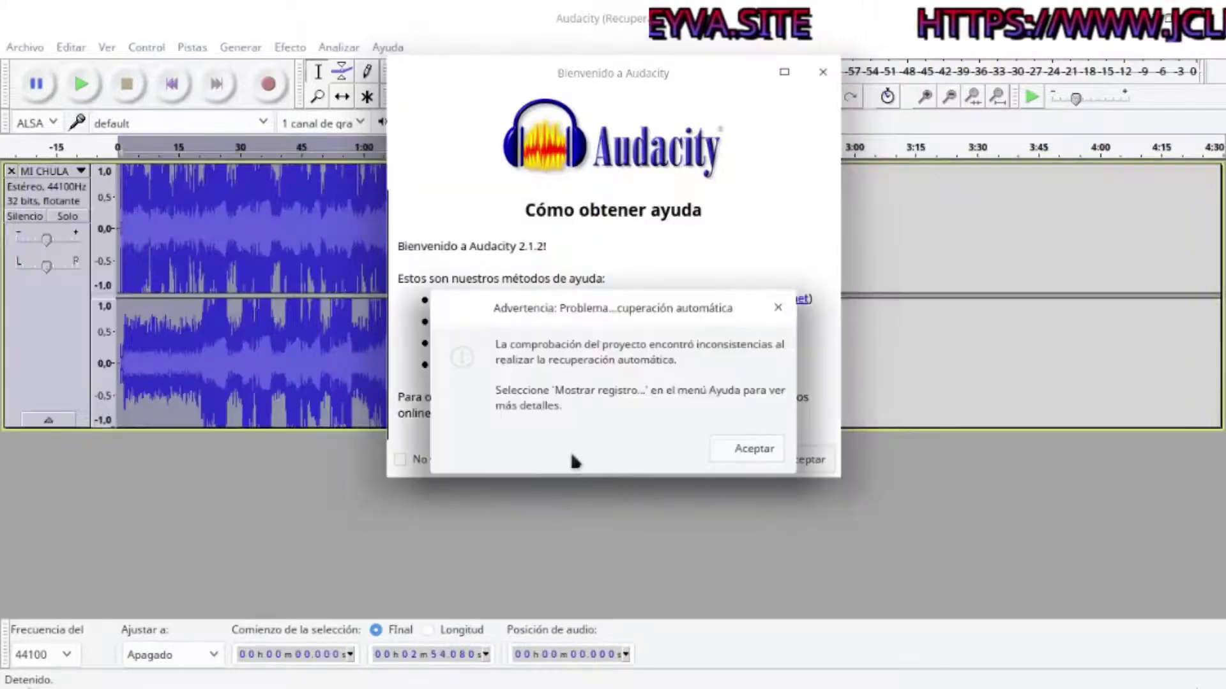
left_click(777, 307)
left_click(822, 72)
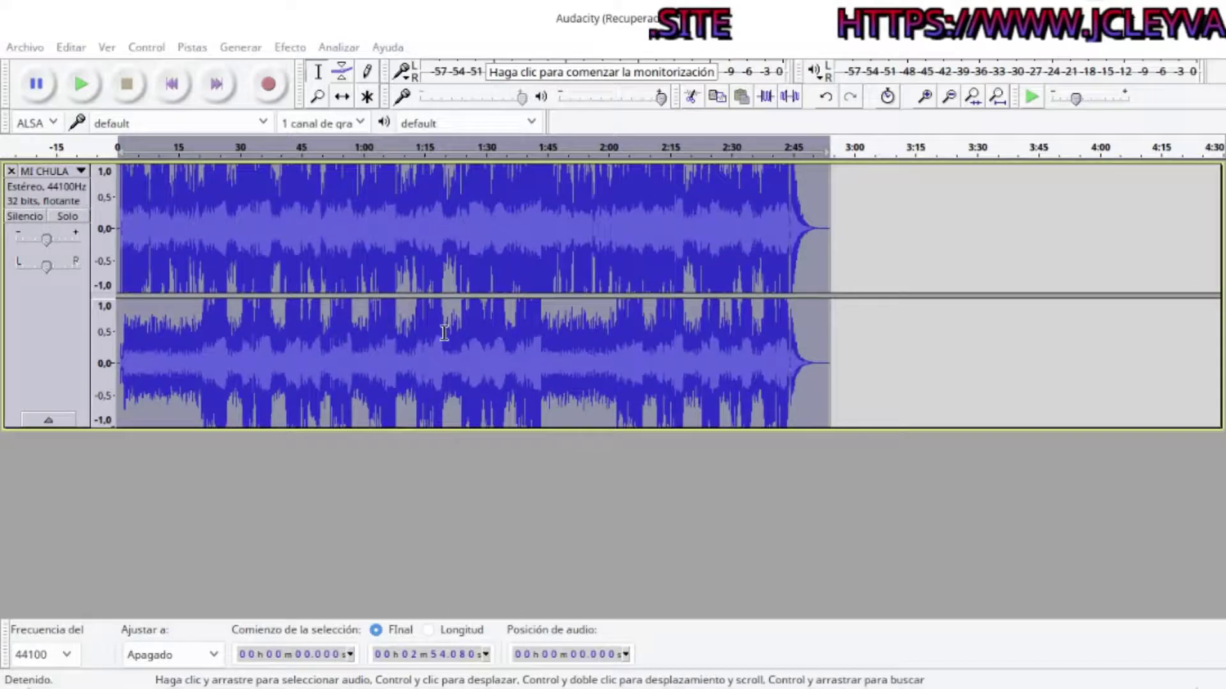
- Play the recovered track briefly from about 1:04 to check it, and stop playback
left_click(380, 299)
key("space")
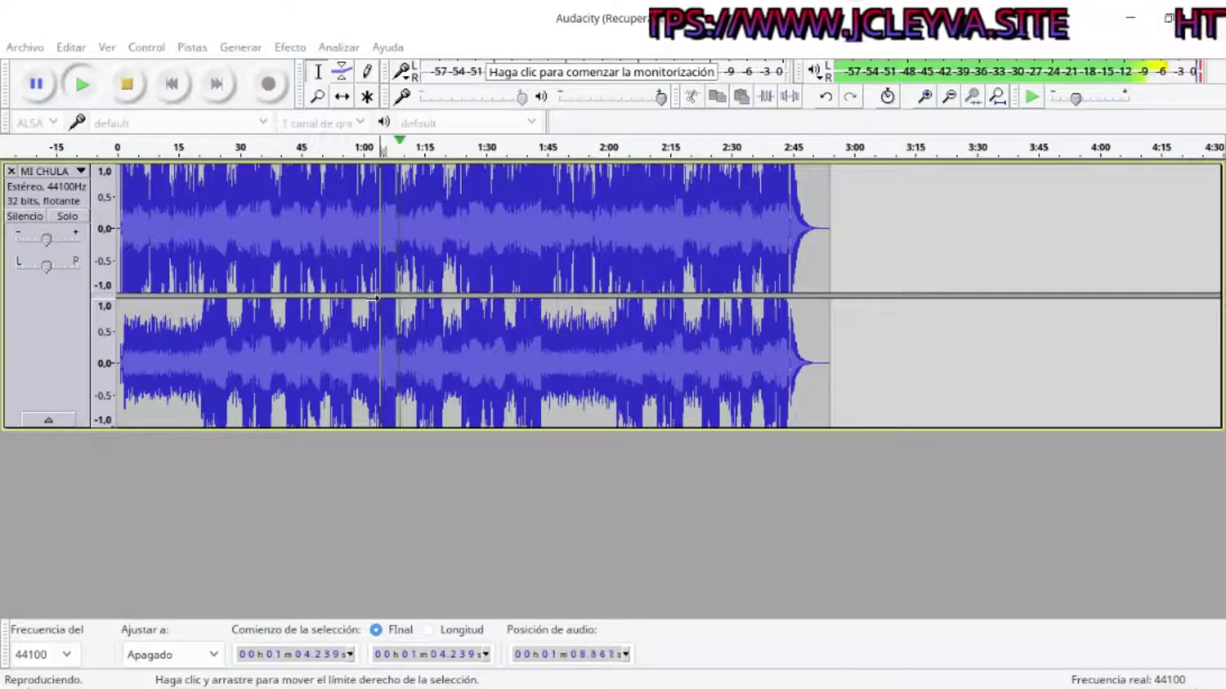
key("space")
left_click(29, 48)
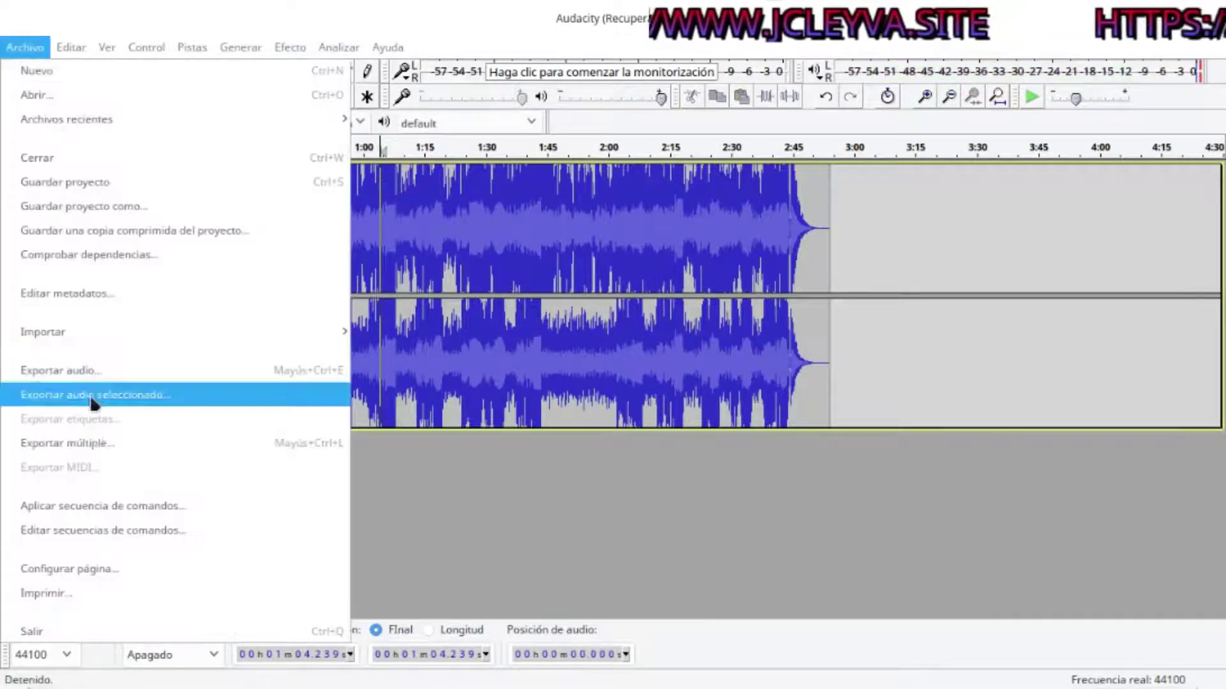
key("Escape")
key("ctrl+a")
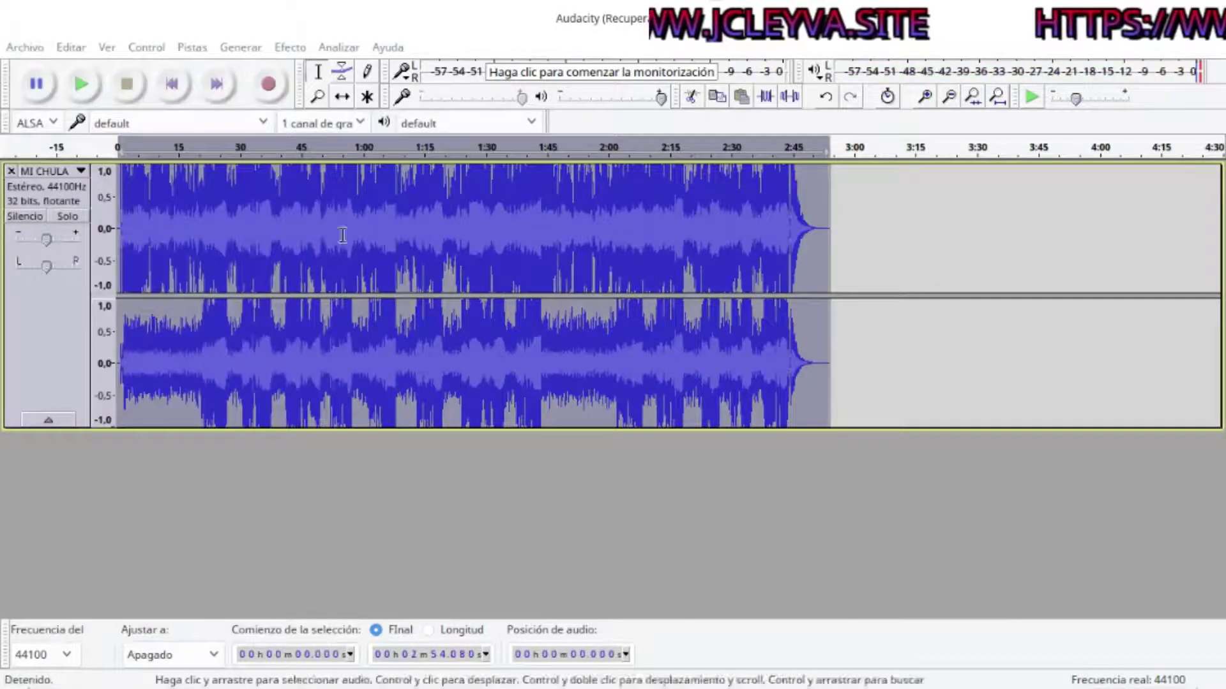
left_click(29, 48)
left_click(100, 371)
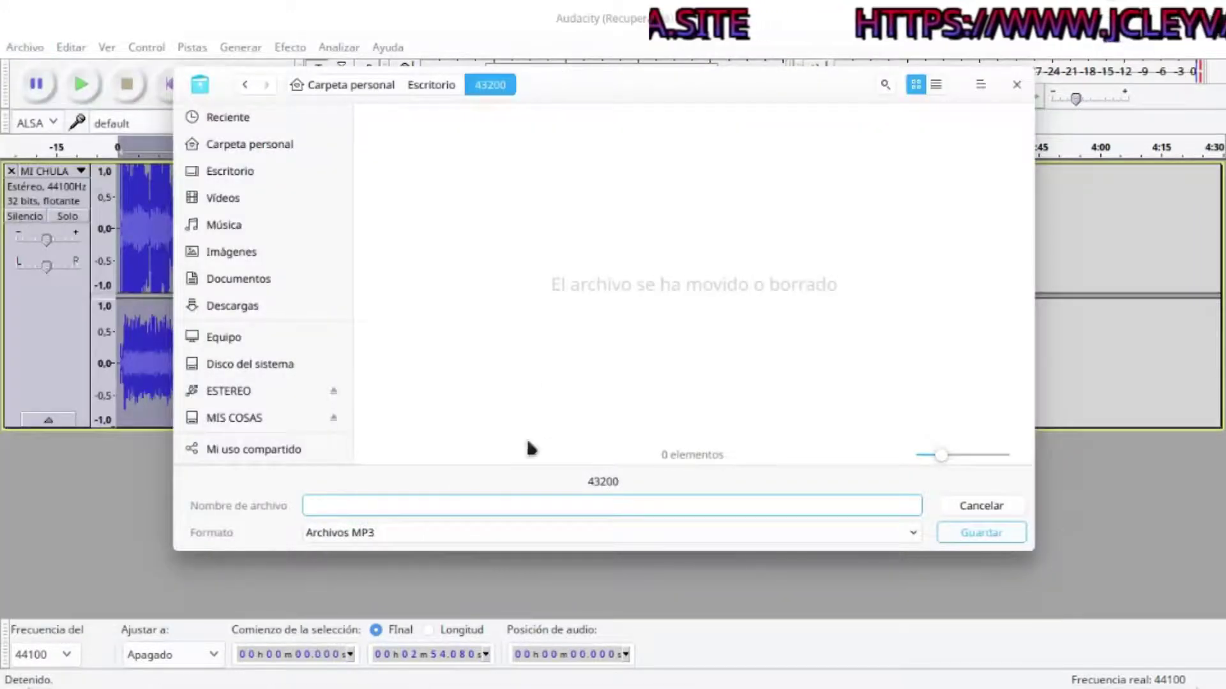
left_click(972, 507)
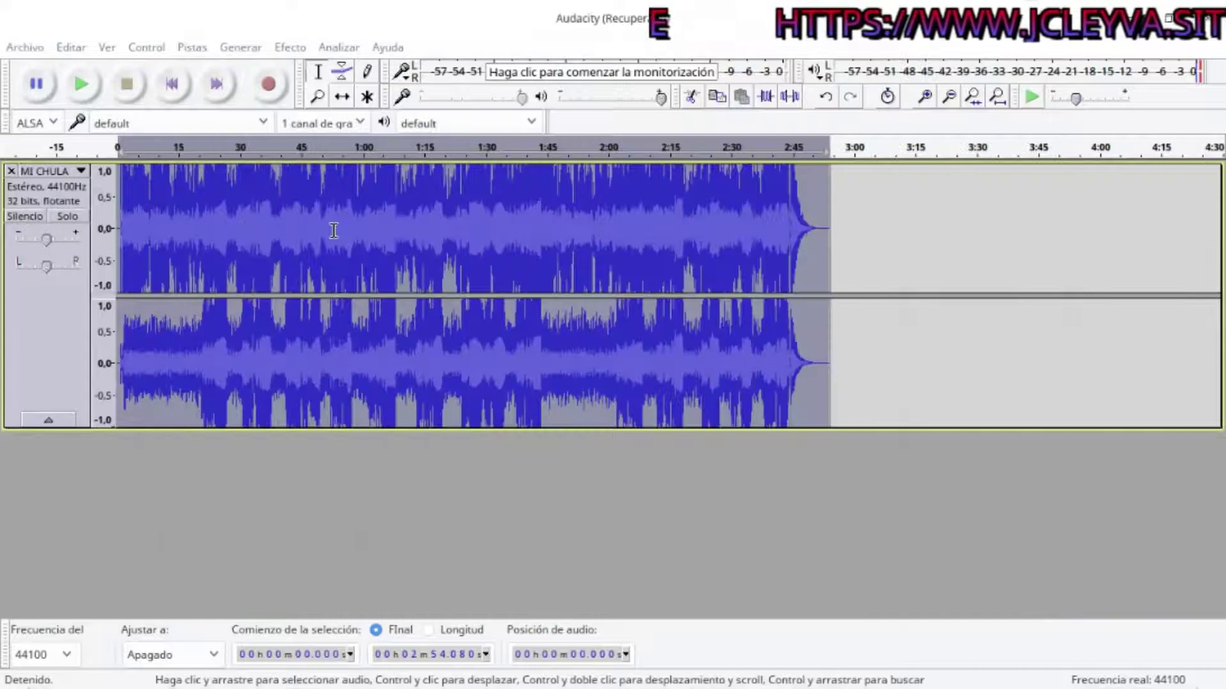
left_click(332, 210)
left_click(25, 48)
left_click(72, 371)
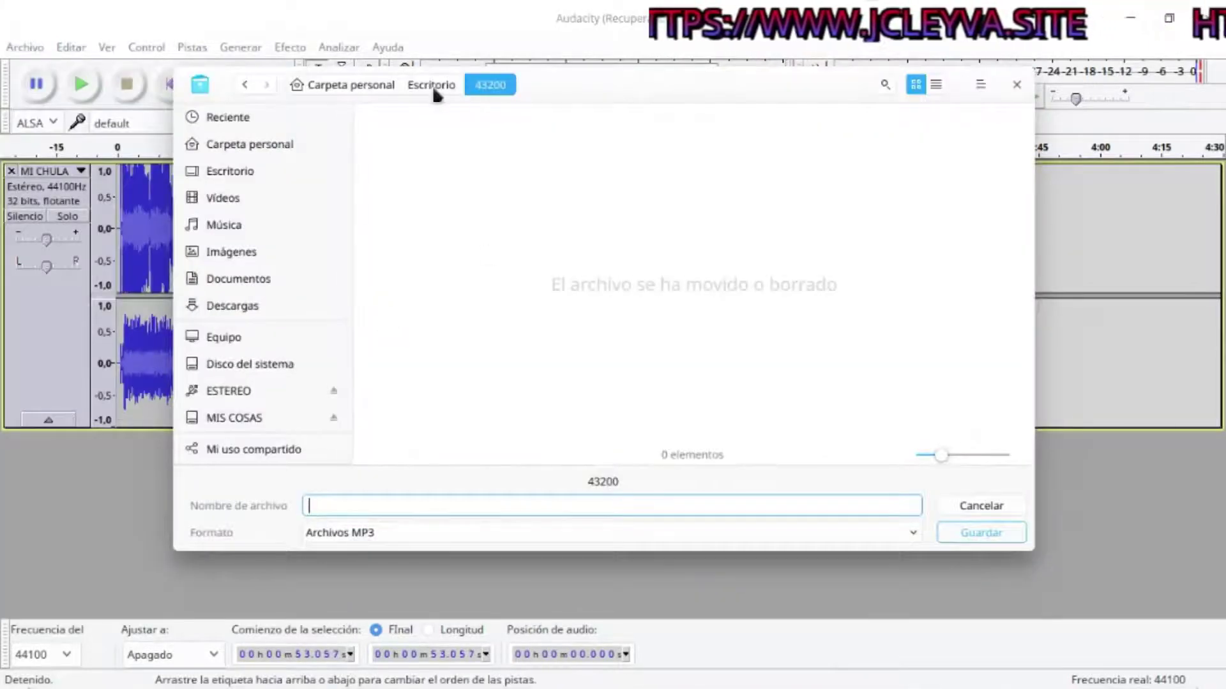
left_click(987, 515)
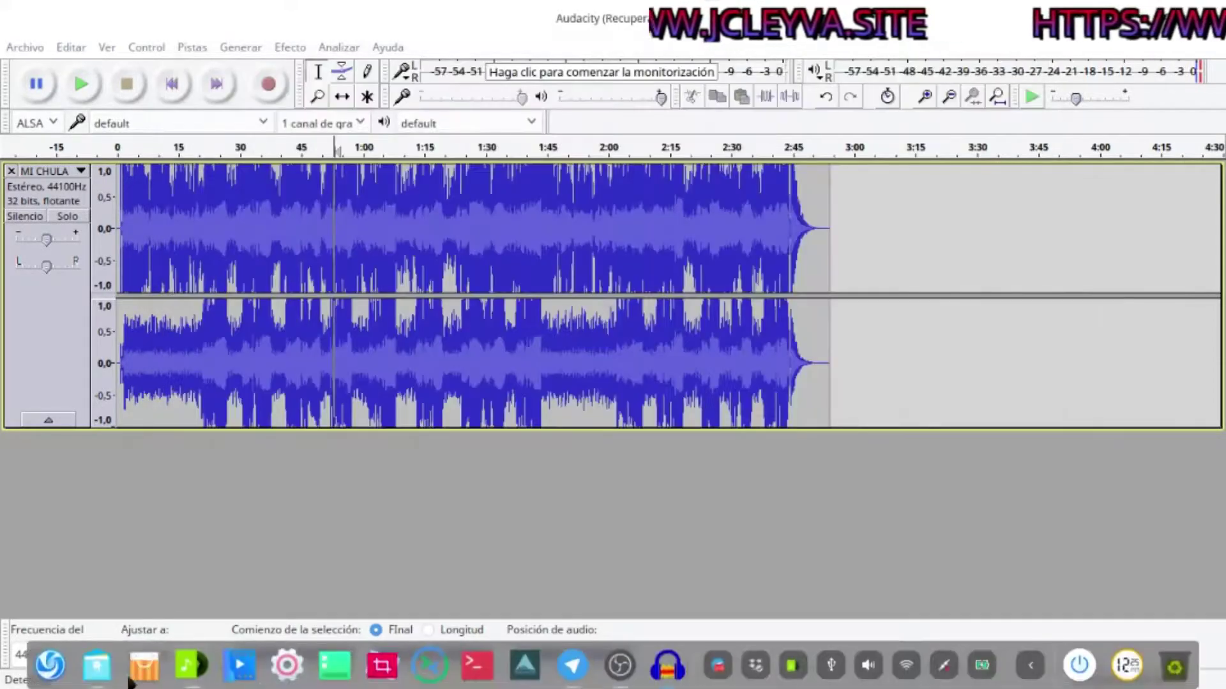
- Switch to the file manager, copy the name of MI CHULA ESTRELLA.mp3 in the TU FALTA DE QUERER JUNIO 2019 folder, and close its window
left_click(88, 665)
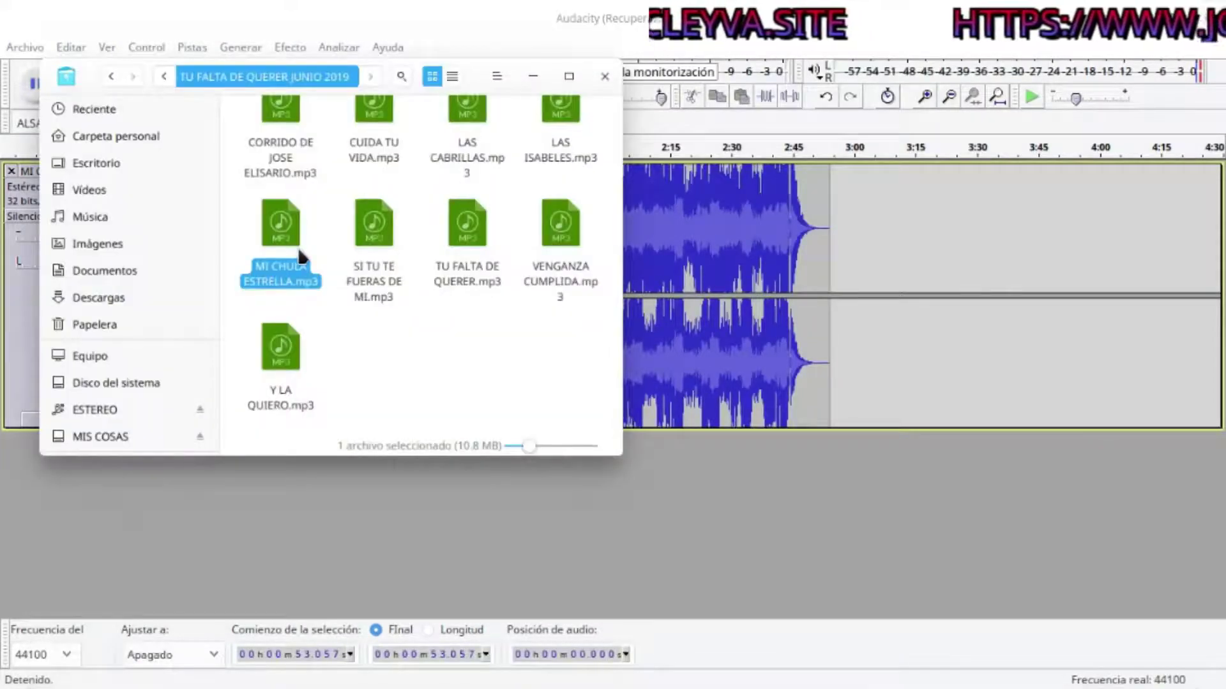
left_click(298, 247)
key("ctrl+c")
left_click(605, 76)
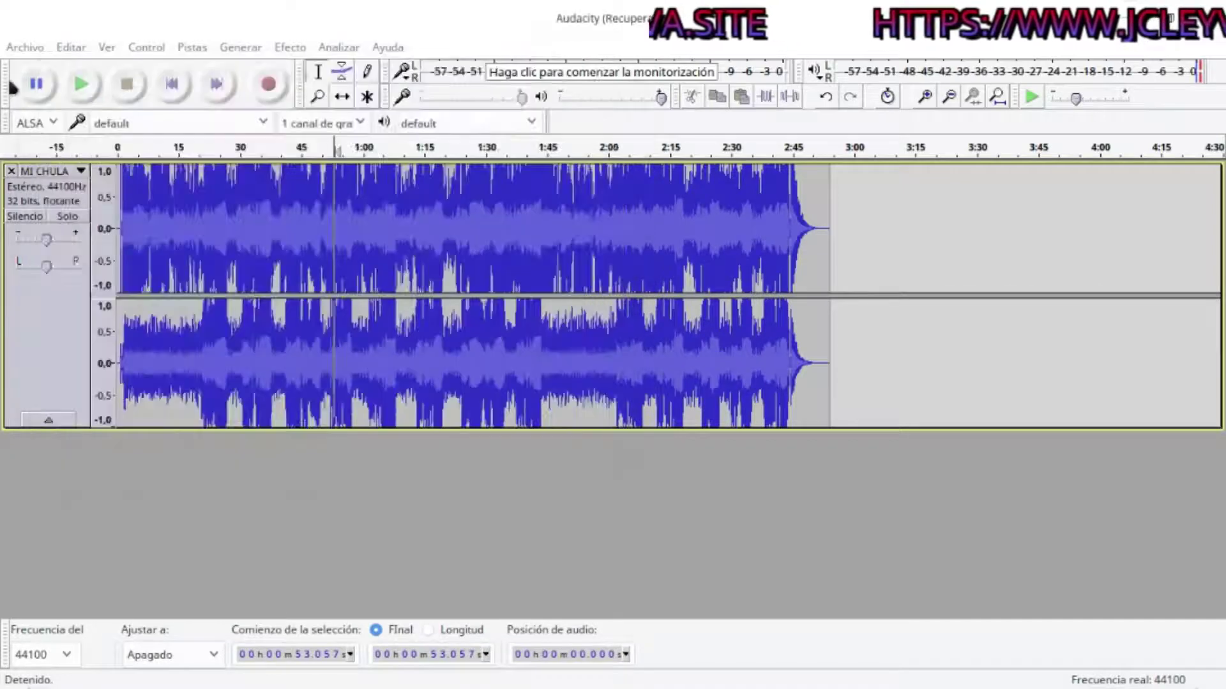
- Start an MP3 audio export named MI CHULA ESTRELLA using the copied name, and try to save it in the 43200 folder
left_click(24, 50)
left_click(29, 371)
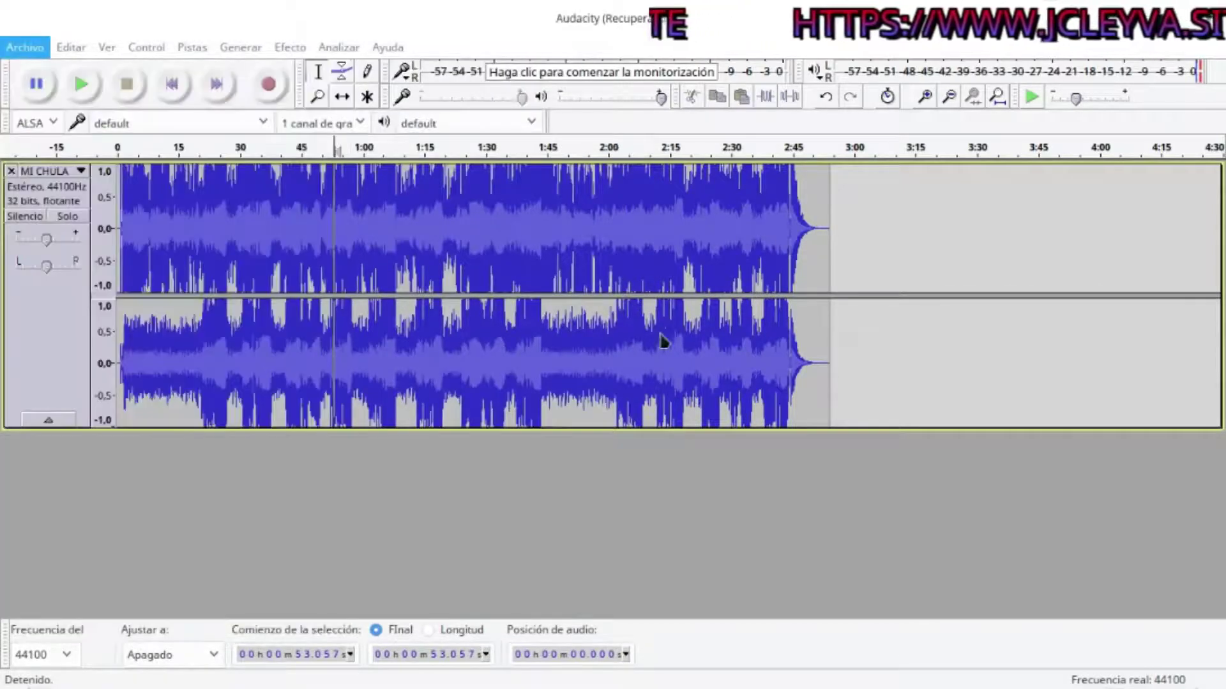
key("ctrl+v")
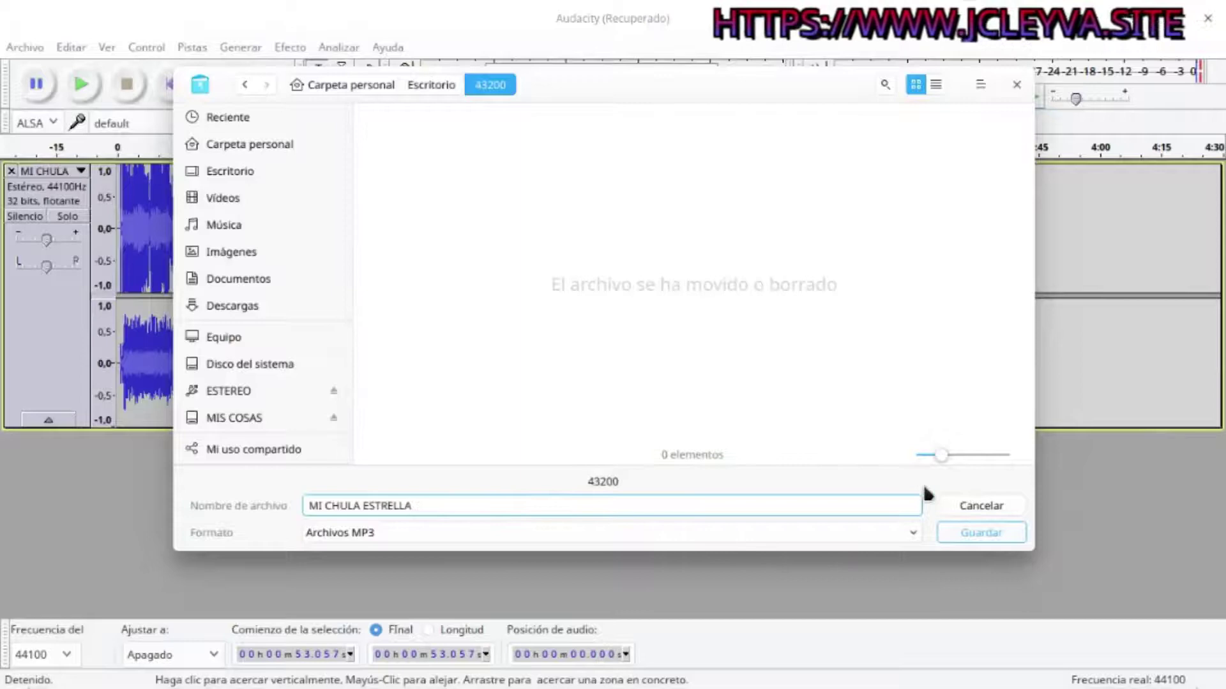
left_click(963, 535)
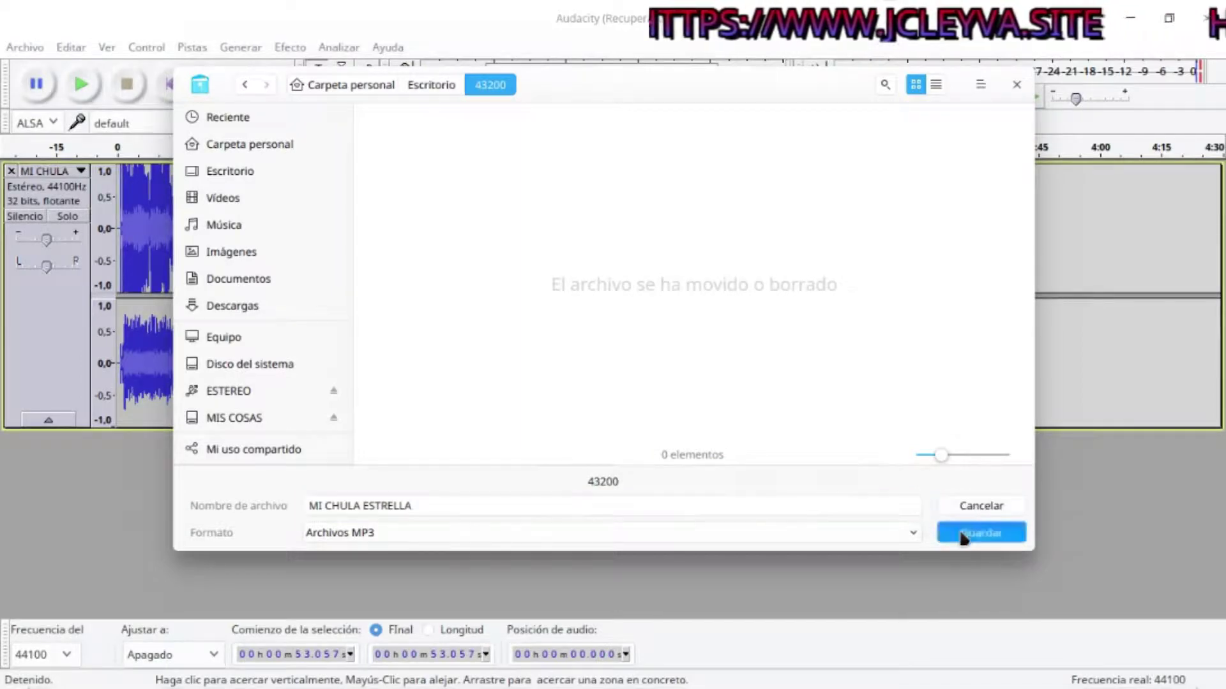
left_click(975, 535)
- Try to save the export in the 43200 folder with the .mp3 extension added to the file name
triple_click(540, 509)
left_click(541, 509)
type(".mp")
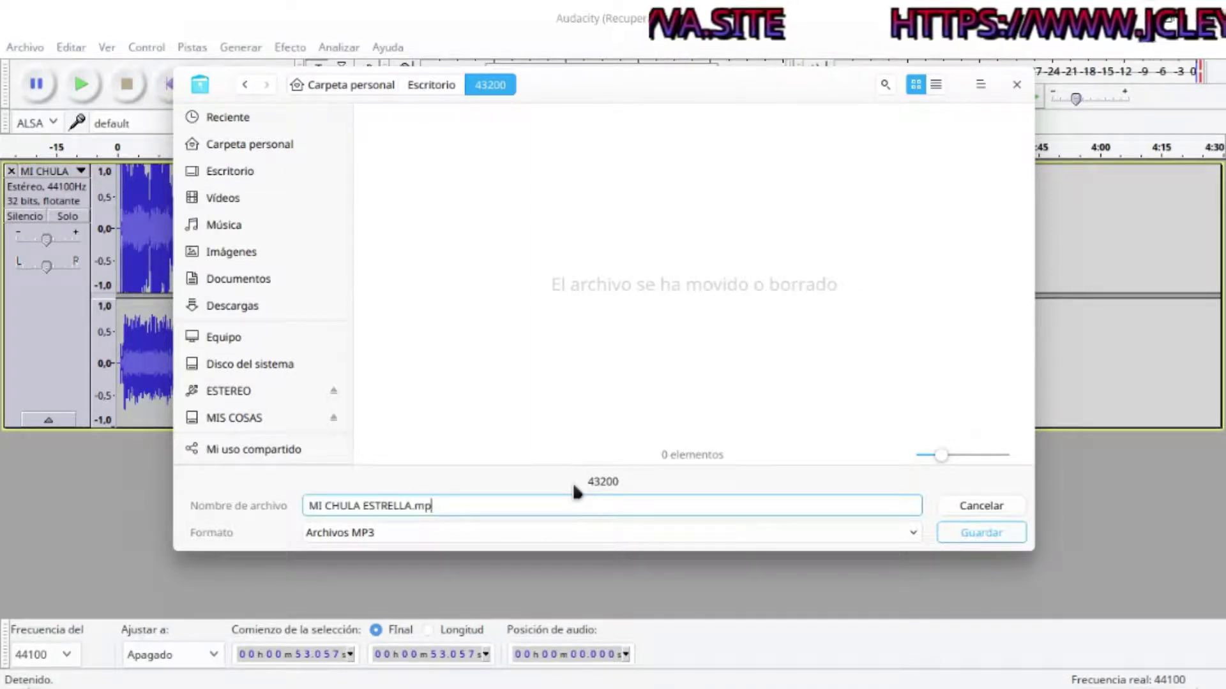
type("3")
left_click(962, 537)
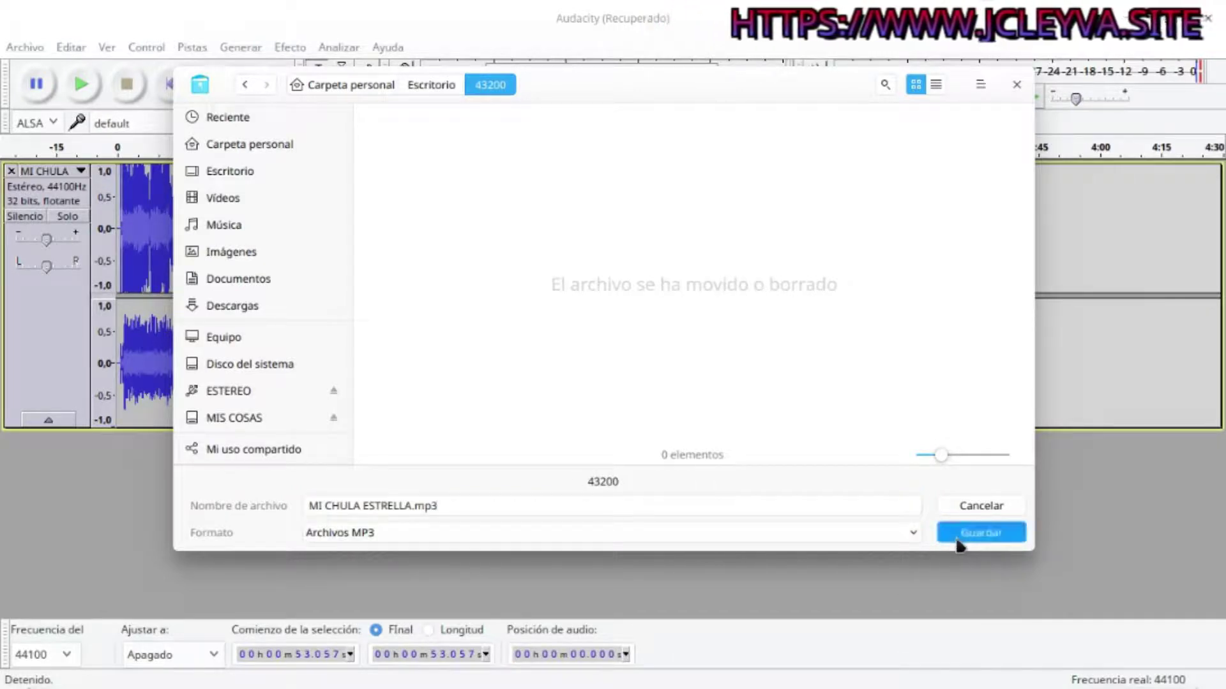
- Save the MP3 export in the Escritorio folder as MI CHULA ESTRELLA without the typed extension, and accept the track metadata
left_click(430, 89)
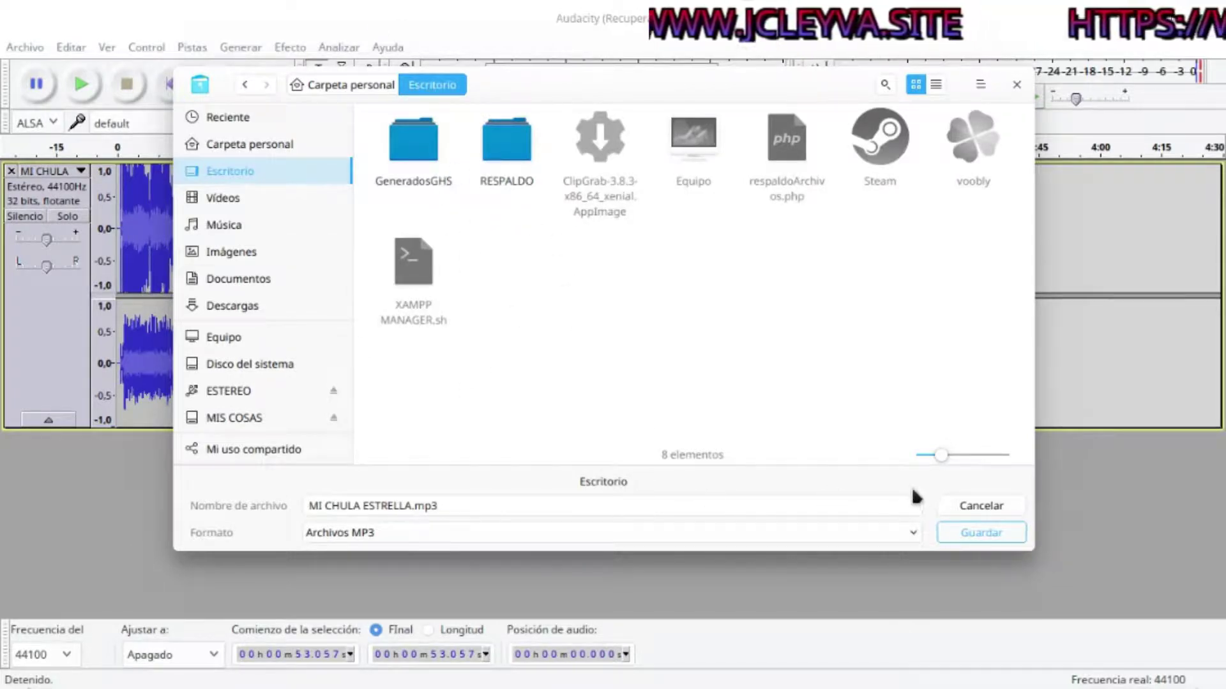
left_click(510, 504)
left_click(511, 504)
key("BackSpace")
key("BackSpace")
key("BackSpace")
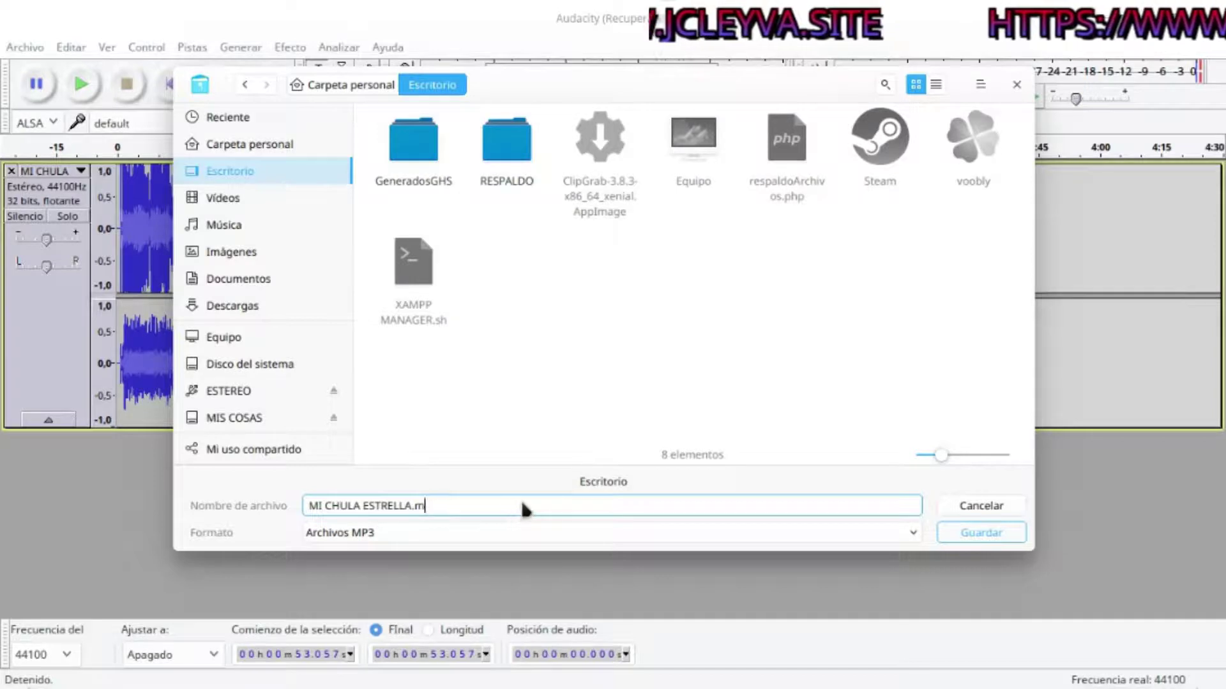
left_click(1004, 533)
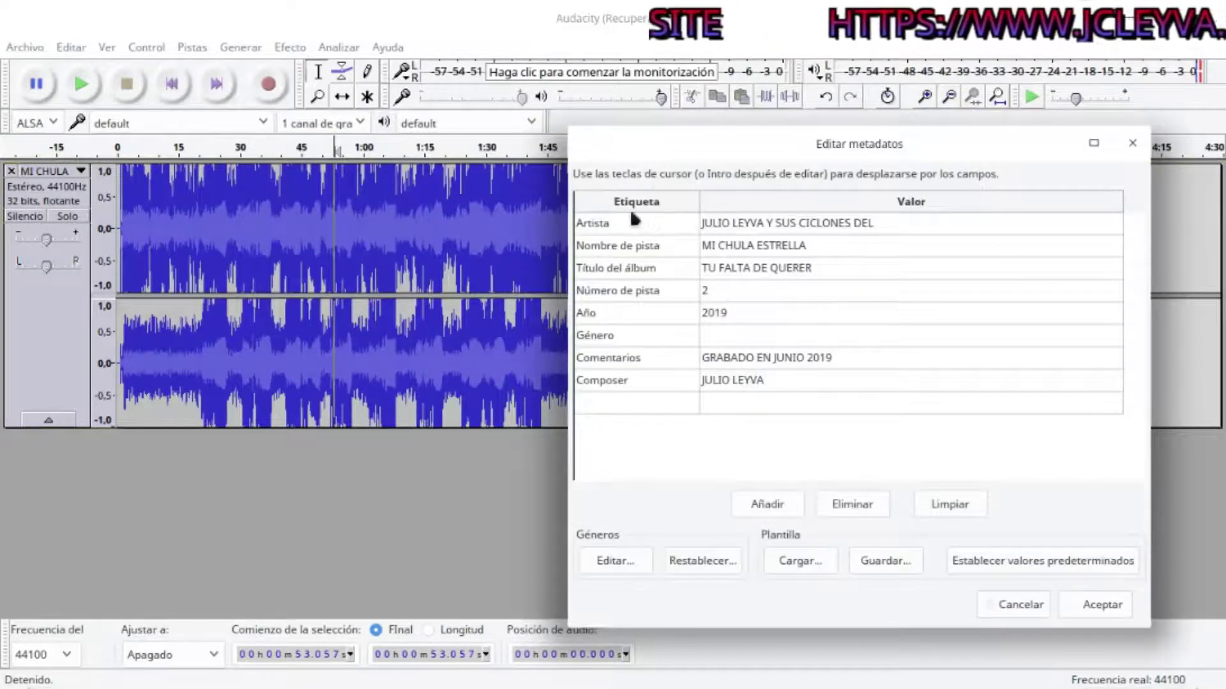
left_click(1091, 605)
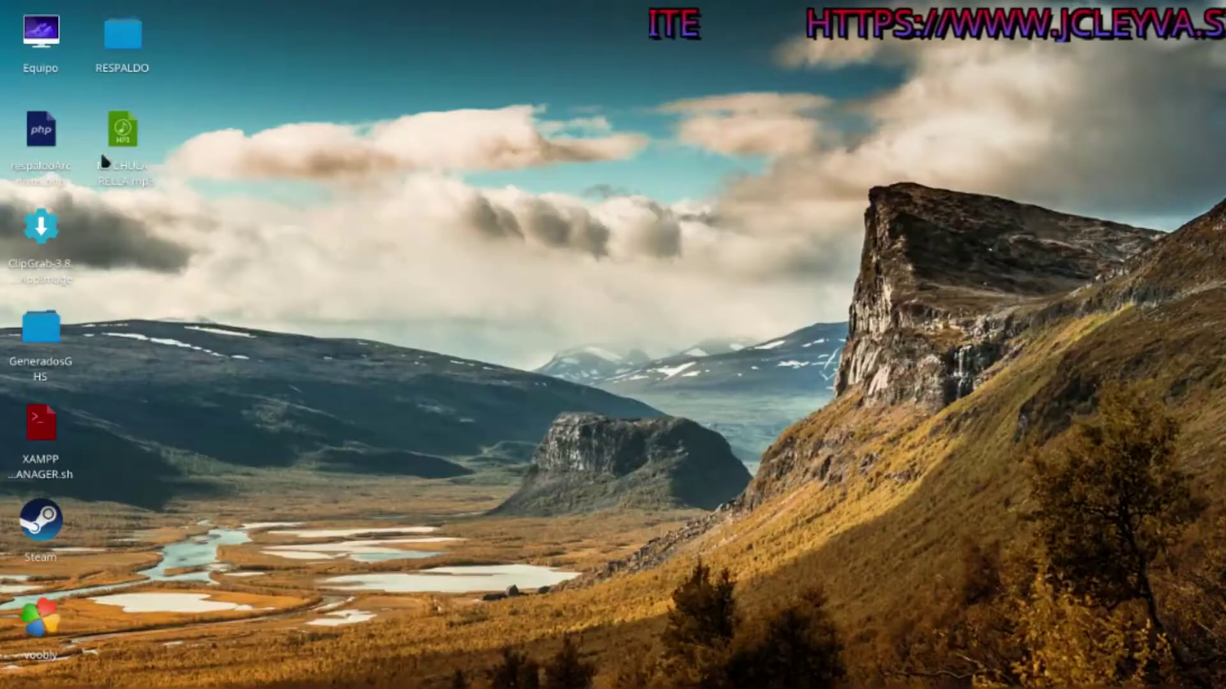
- Play the exported MI CHULA ESTRELLA.mp3 from the desktop in the music player, and raise the player's application volume to about half
left_click(158, 184)
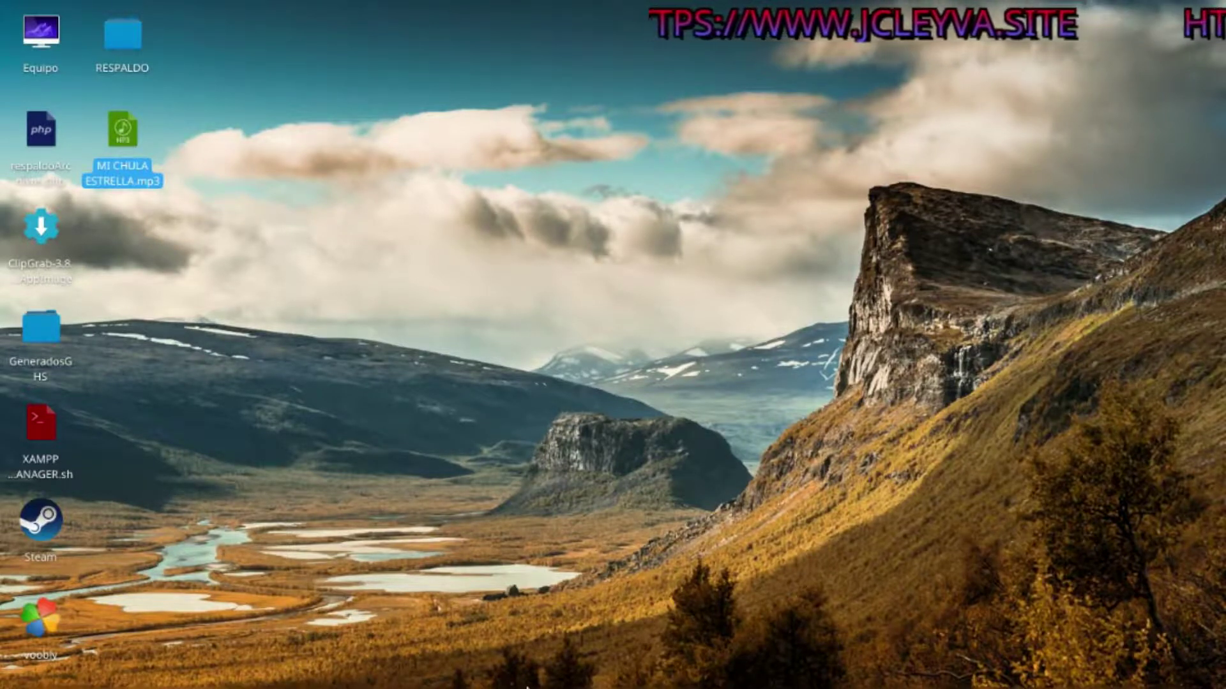
right_click(124, 148)
left_click(148, 162)
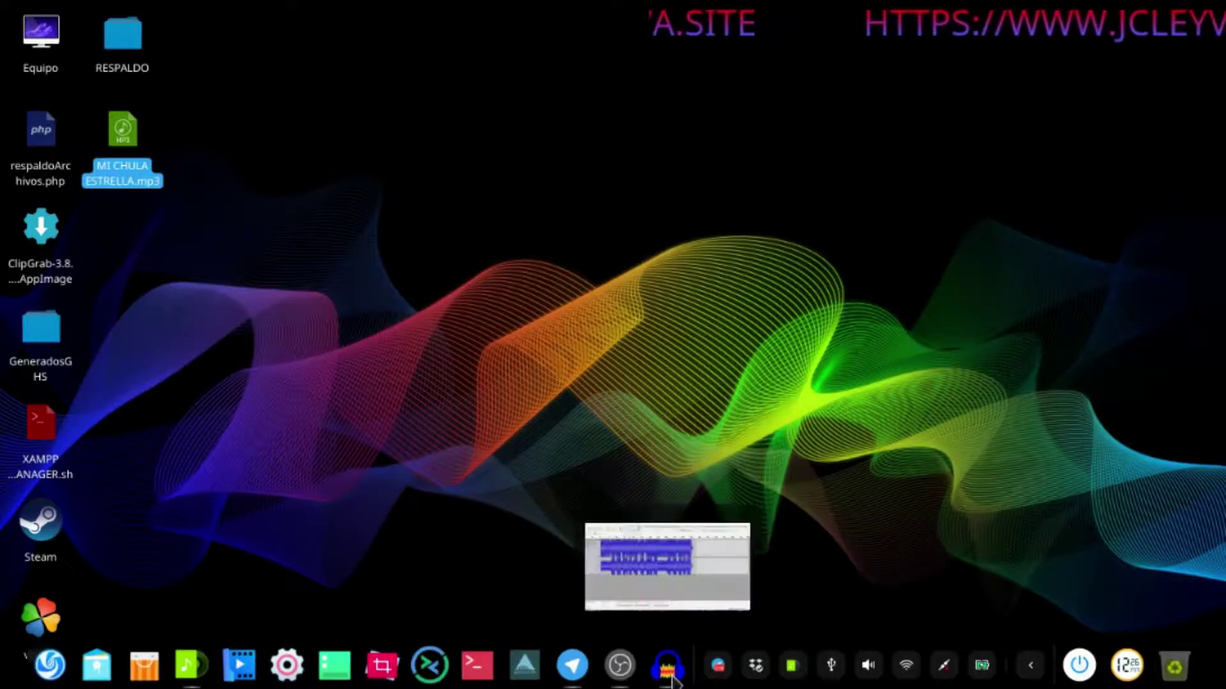
left_click(792, 667)
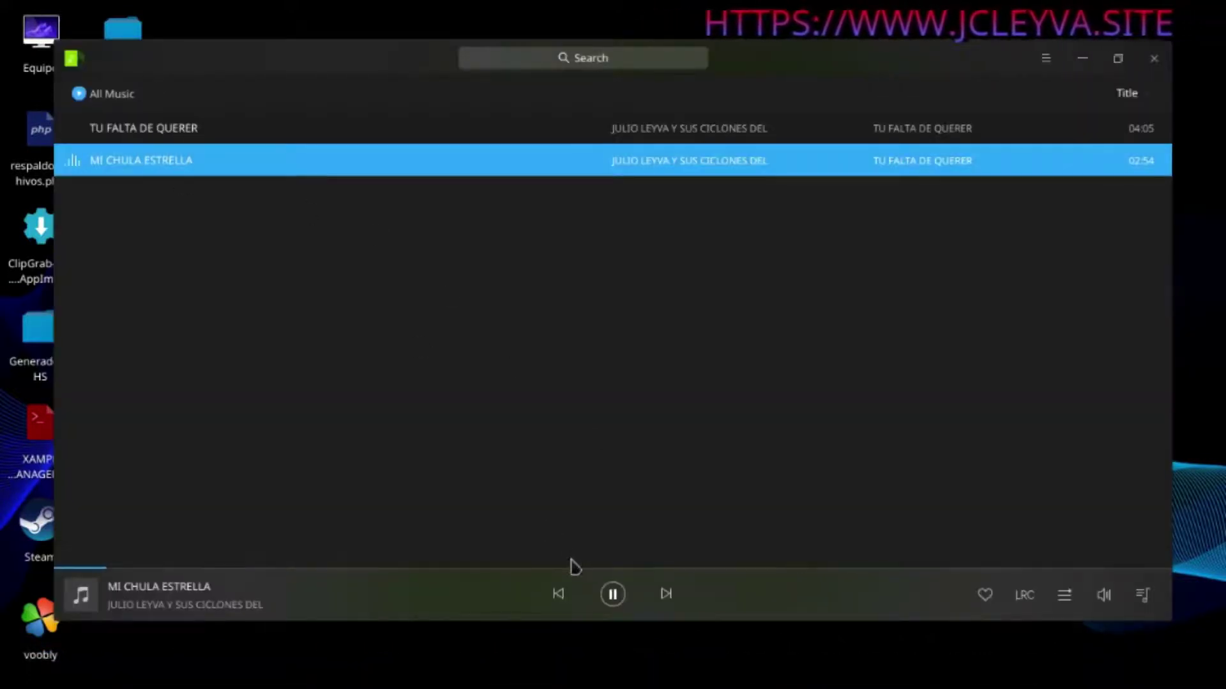
left_click(869, 665)
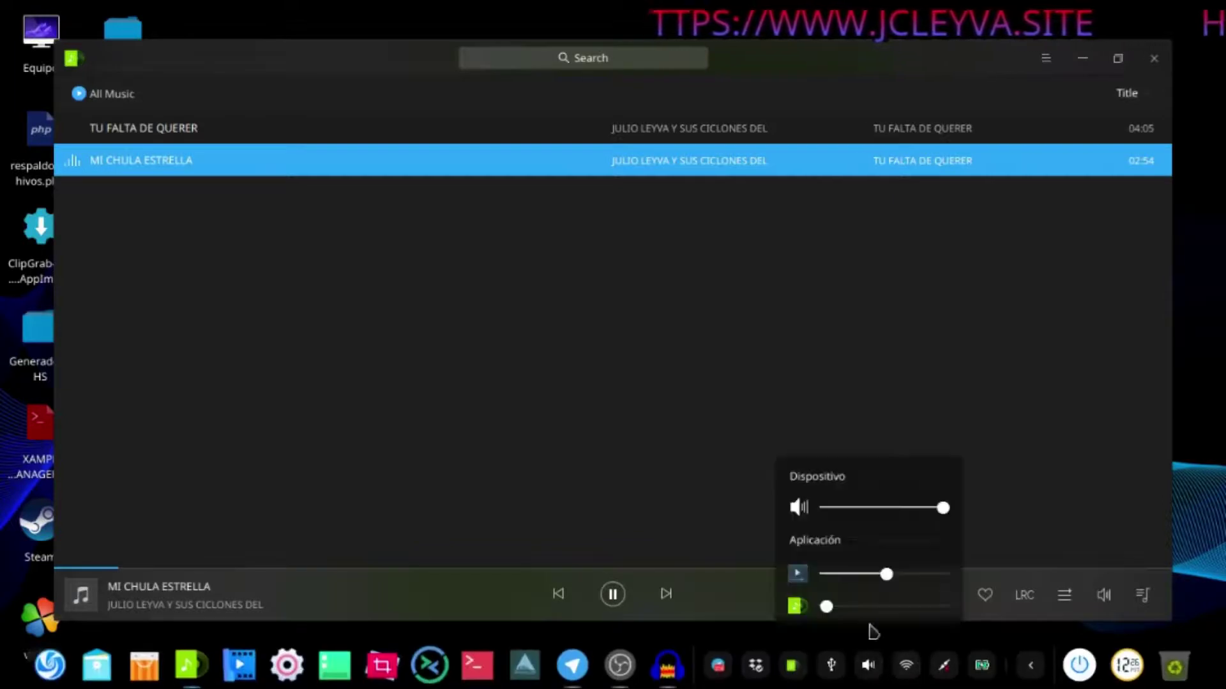
left_click_drag(826, 610, 886, 610)
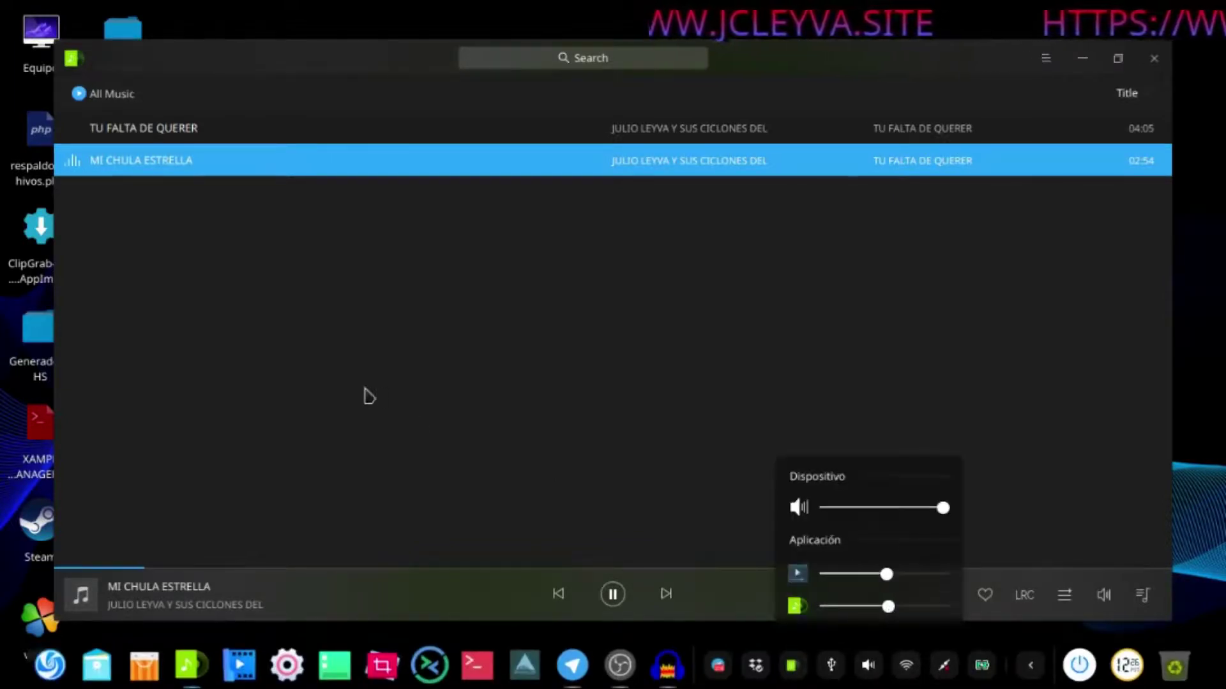
left_click(369, 396)
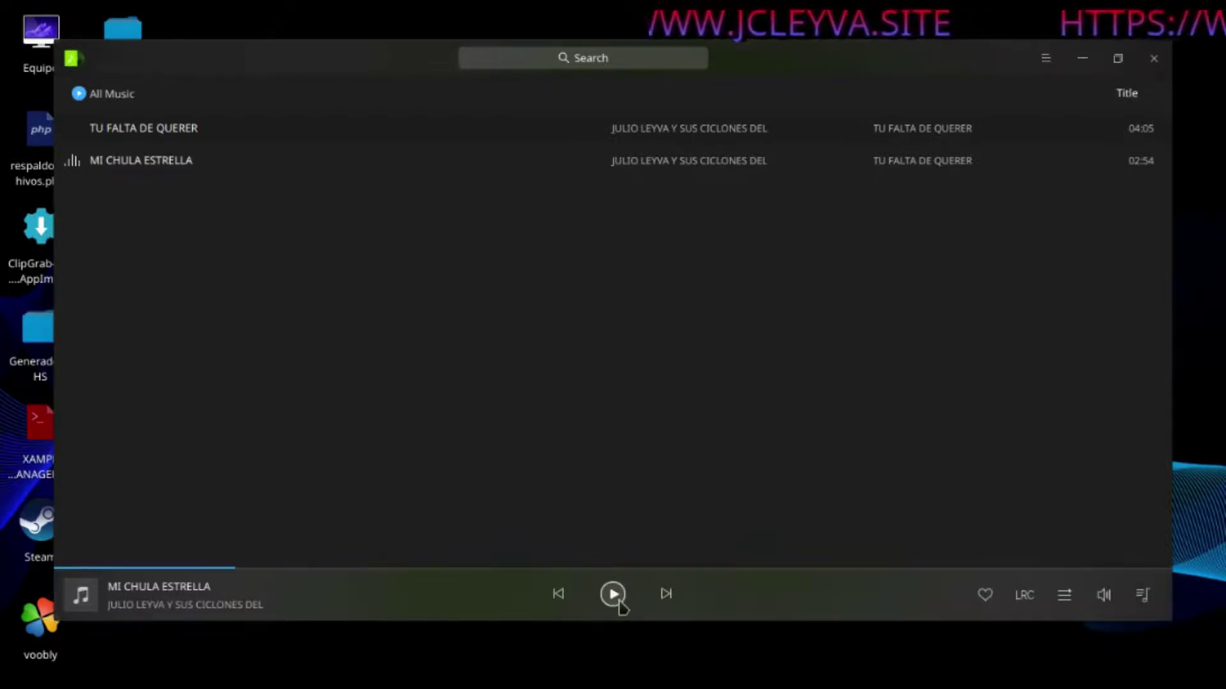
- Open the original MI CHULA ESTRELLA.mp3 from the TU FALTA DE QUERER JUNIO 2019 folder in the music player
mouse_move(332, 686)
left_click(99, 665)
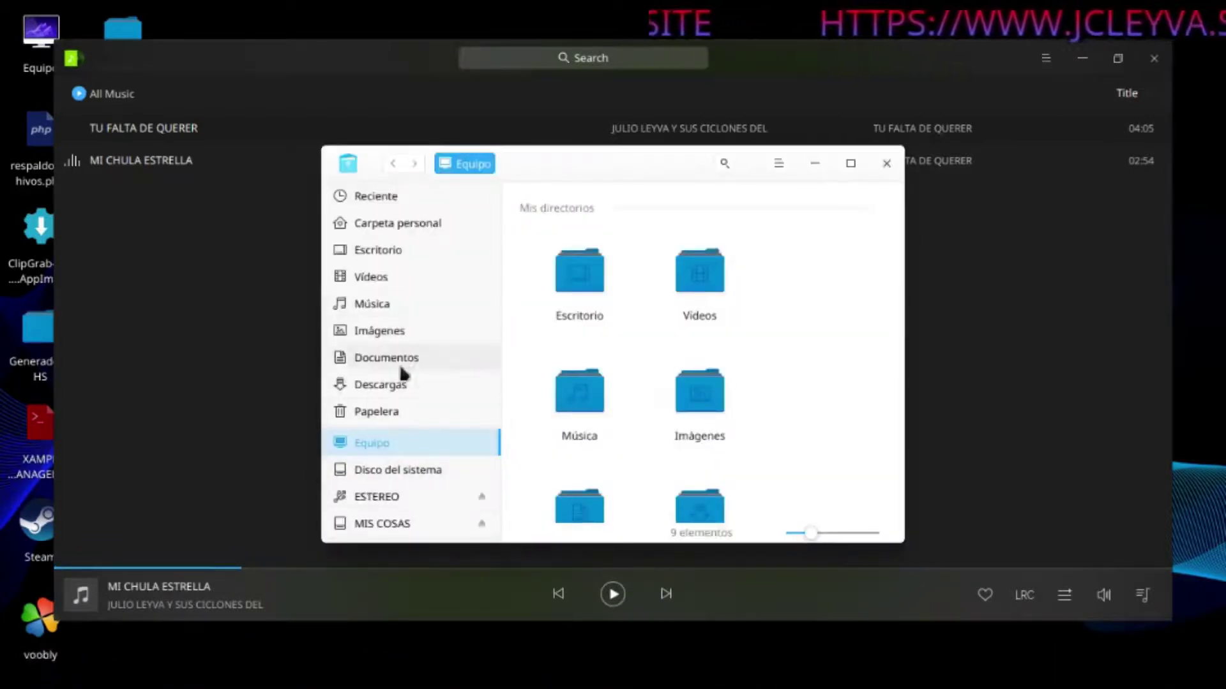
left_click(393, 384)
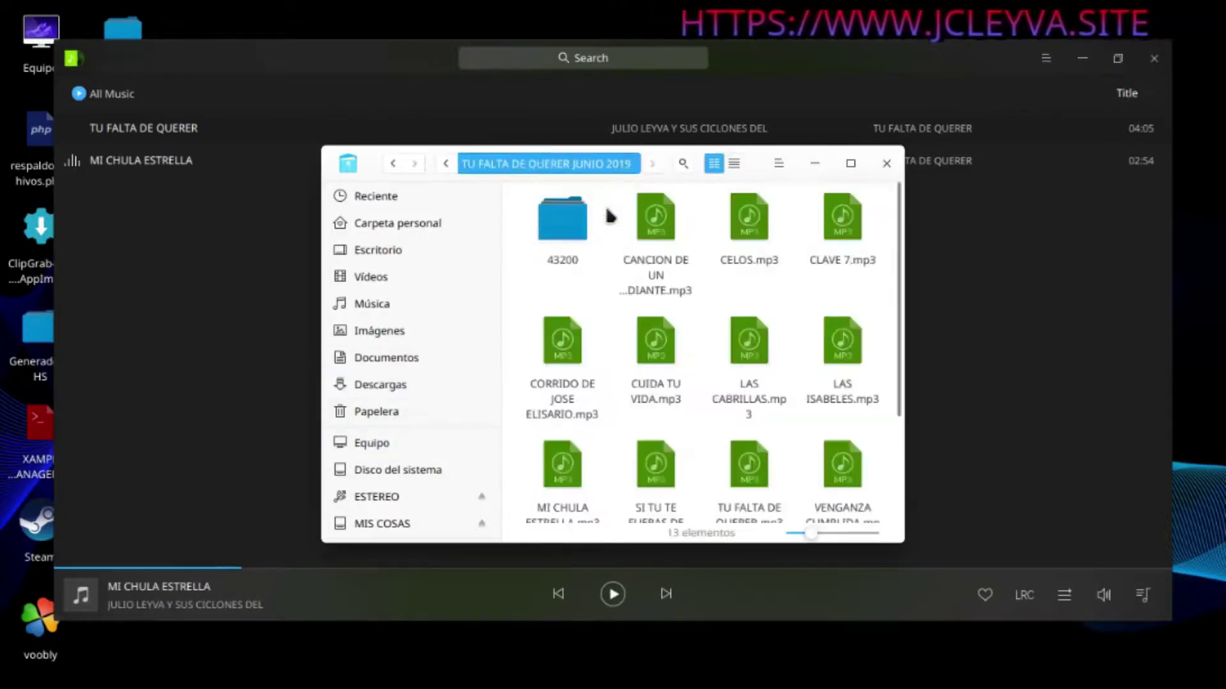
left_click(560, 358)
scroll(559, 357, "down", 3)
left_click(557, 350)
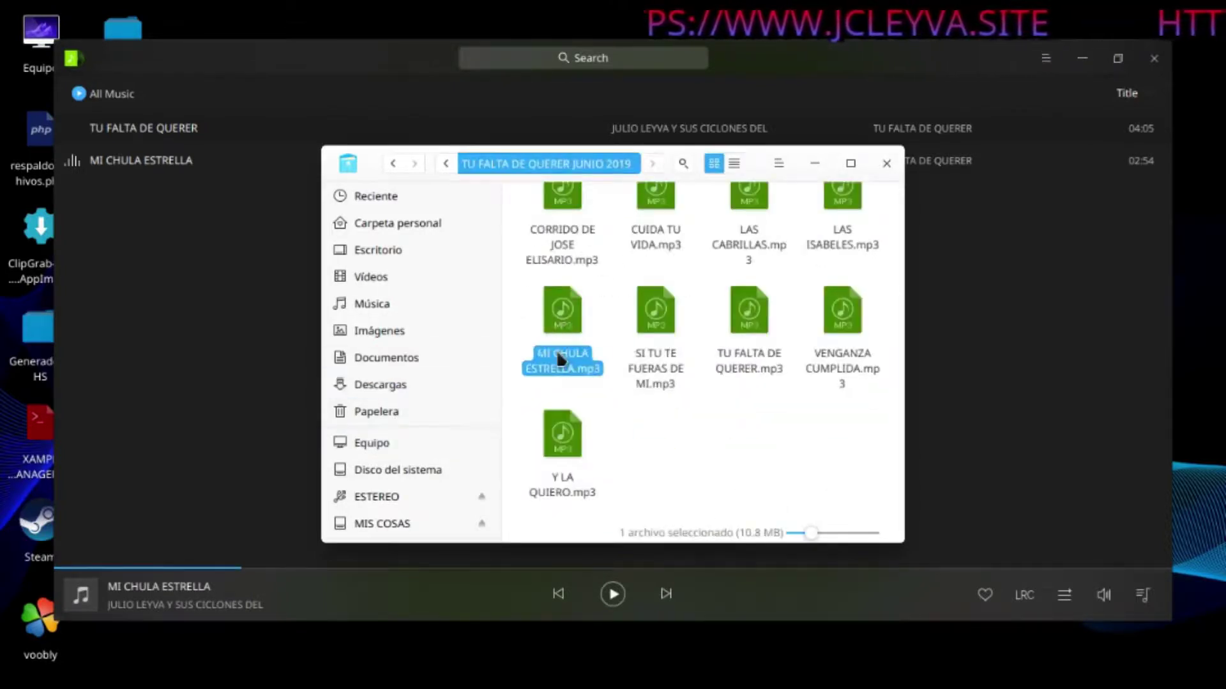
double_click(560, 314)
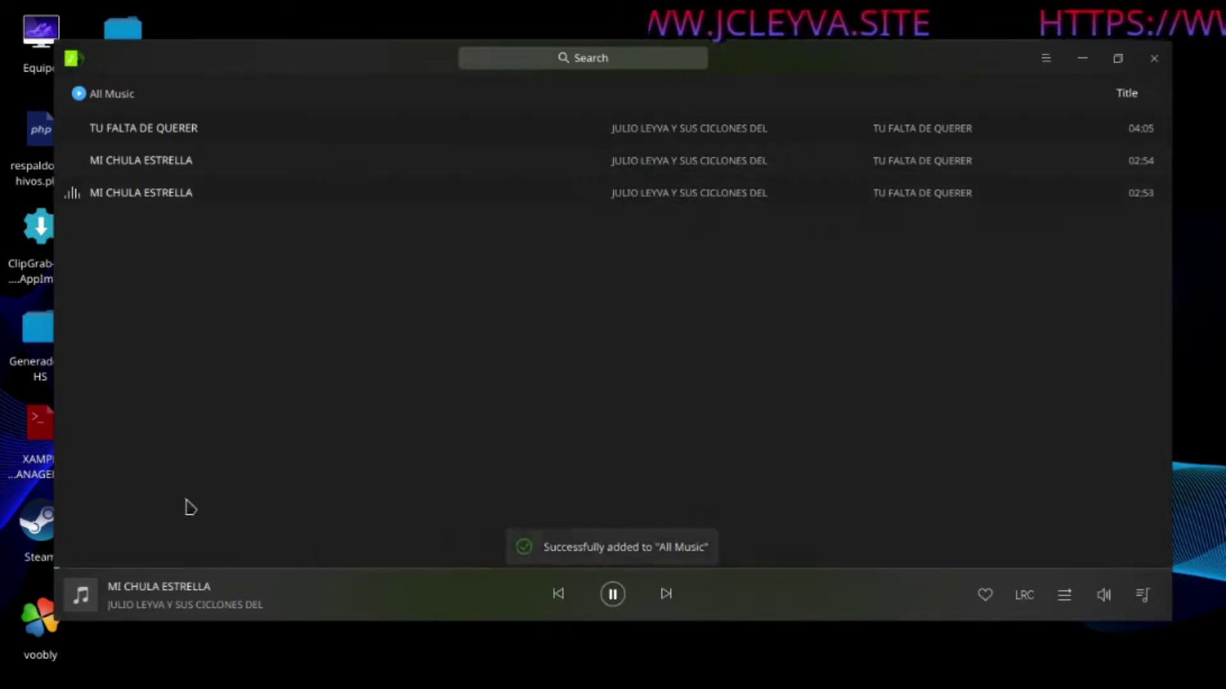
- Compare the original and exported versions of MI CHULA ESTRELLA by playing the same early passage of each, and pause playback
left_click(159, 568)
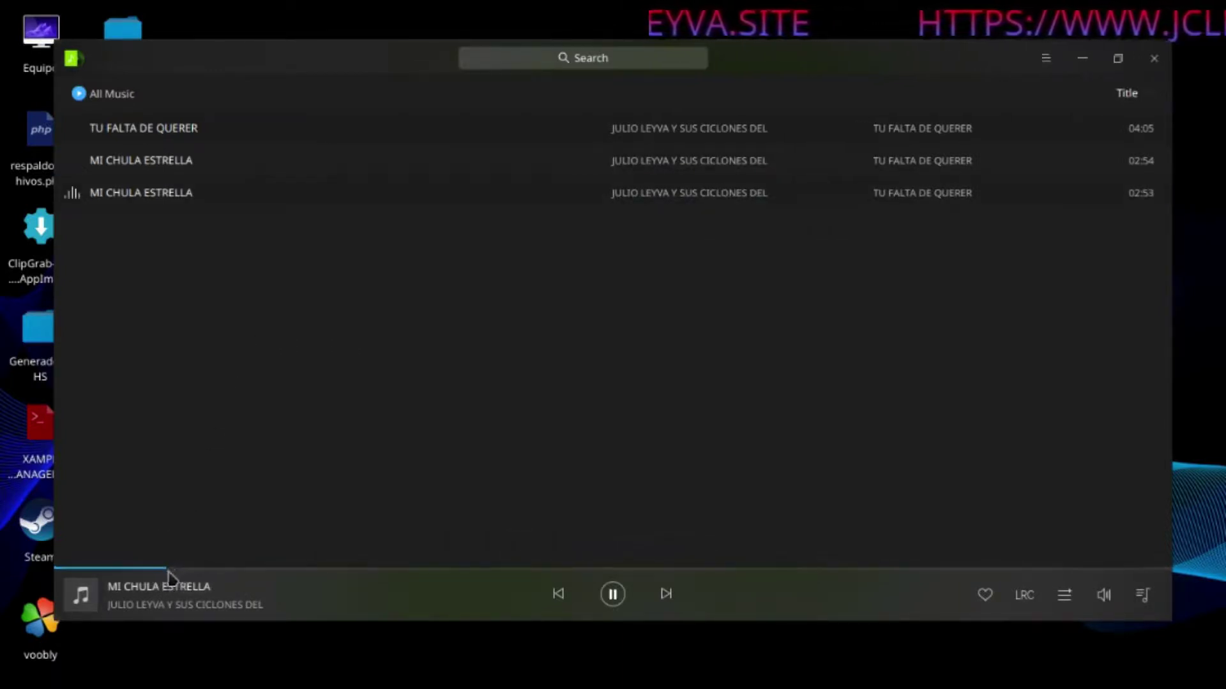
left_click(181, 567)
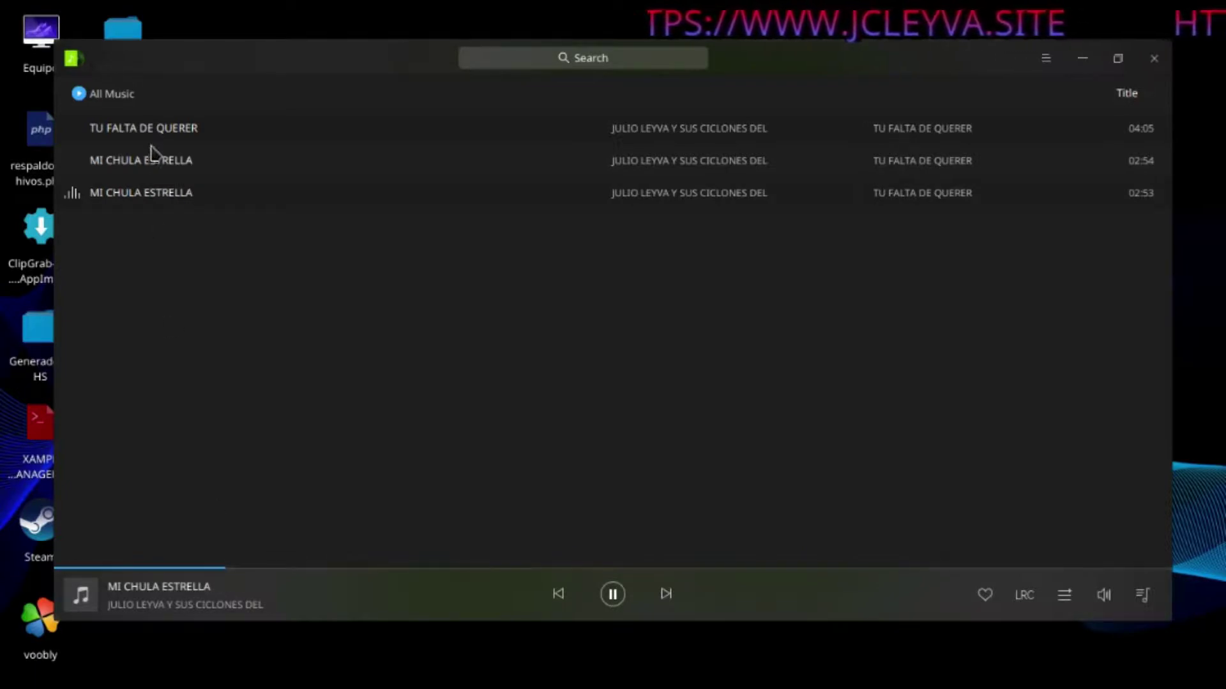
double_click(167, 160)
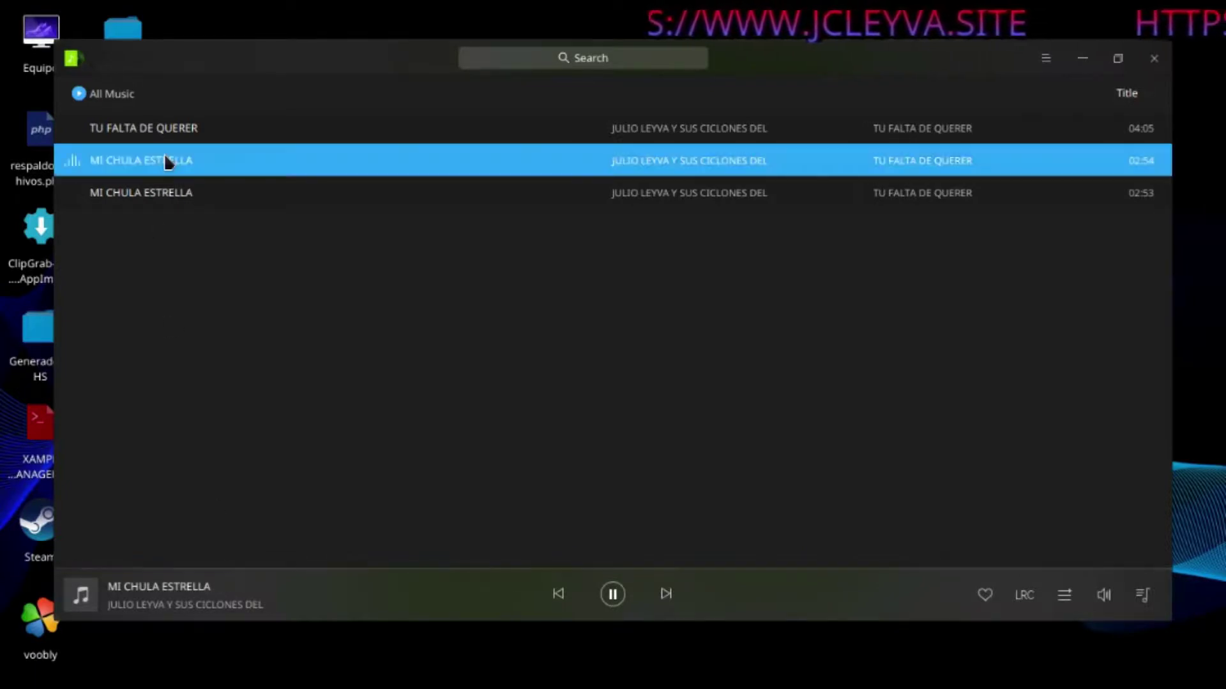
left_click(180, 567)
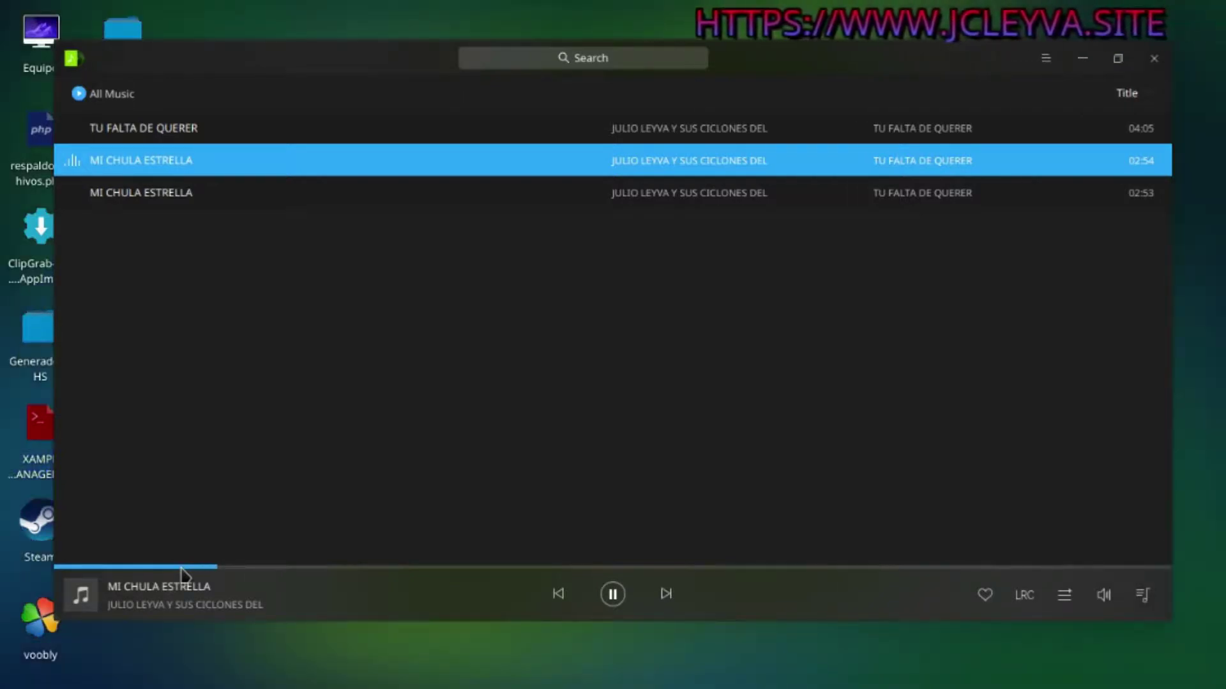
double_click(169, 199)
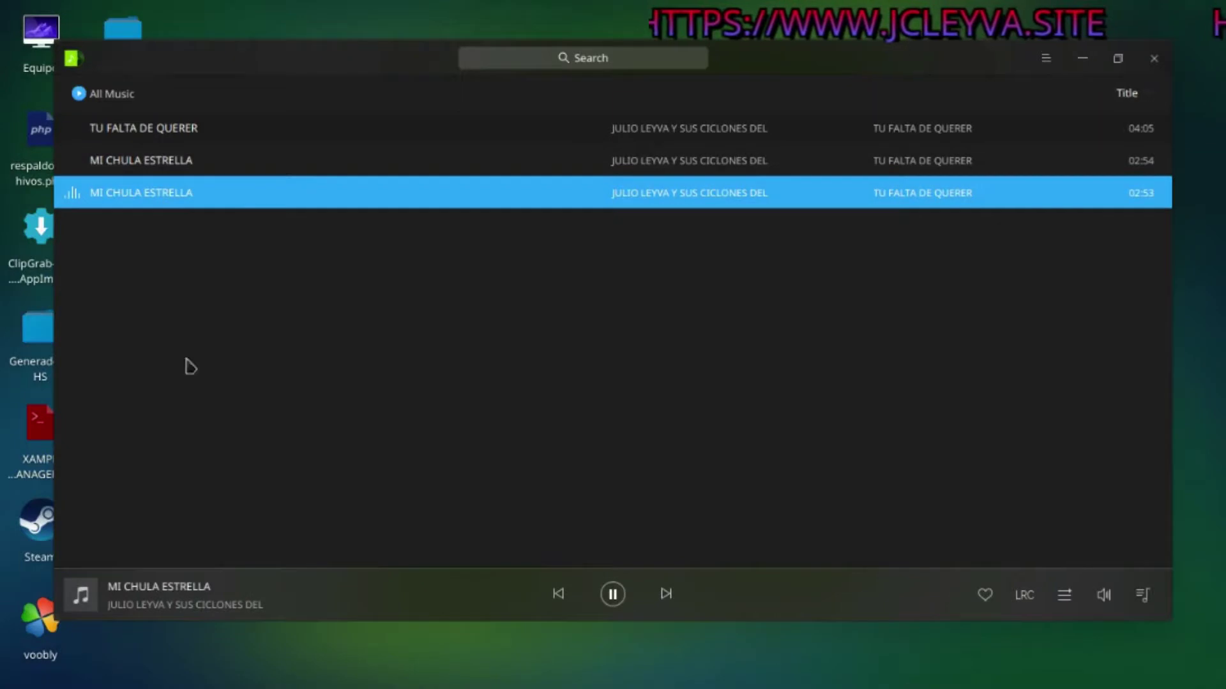
left_click(197, 566)
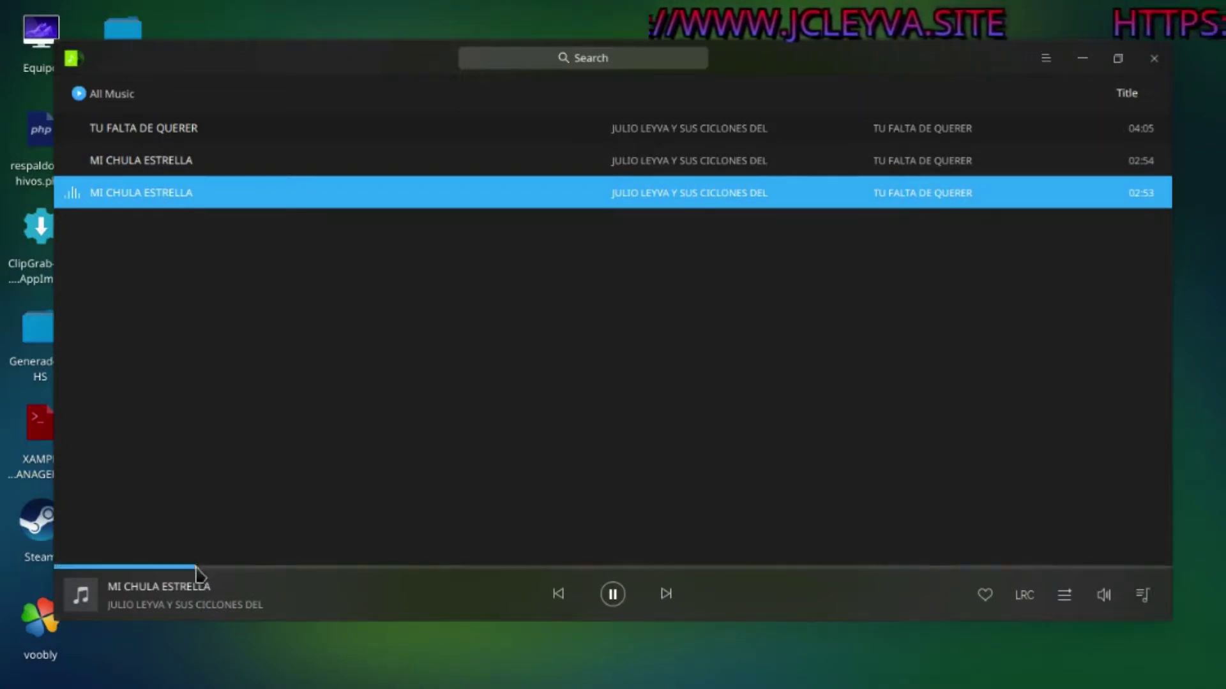
left_click(182, 567)
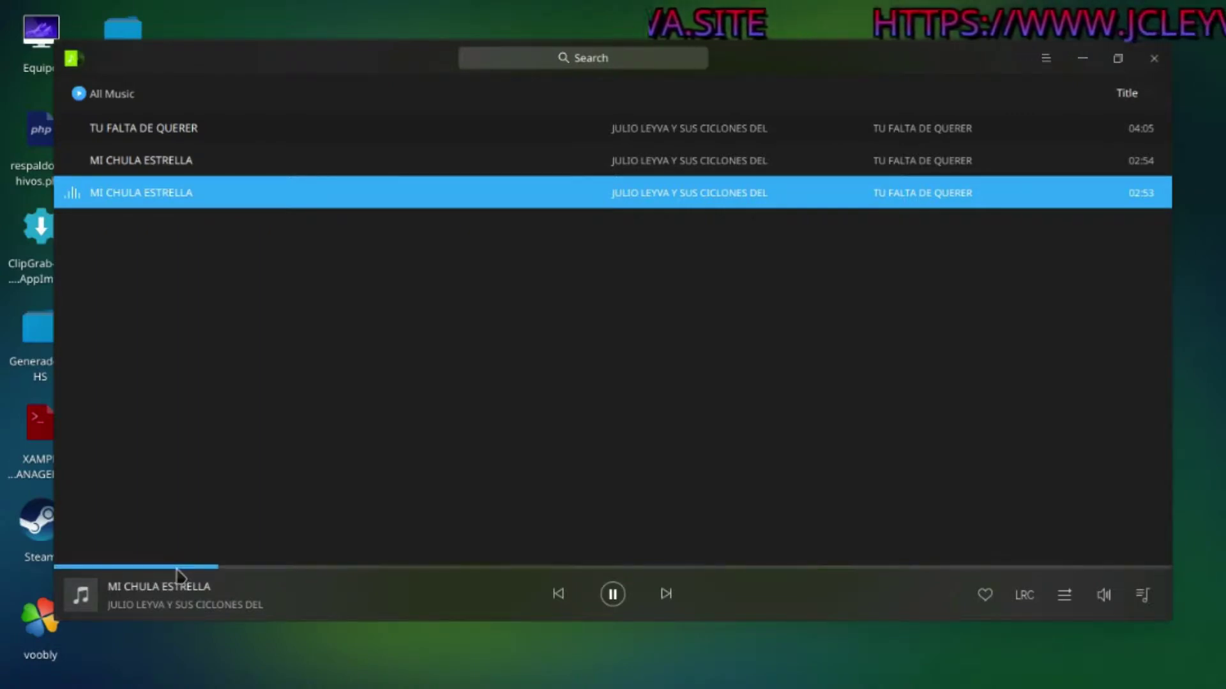
left_click(613, 595)
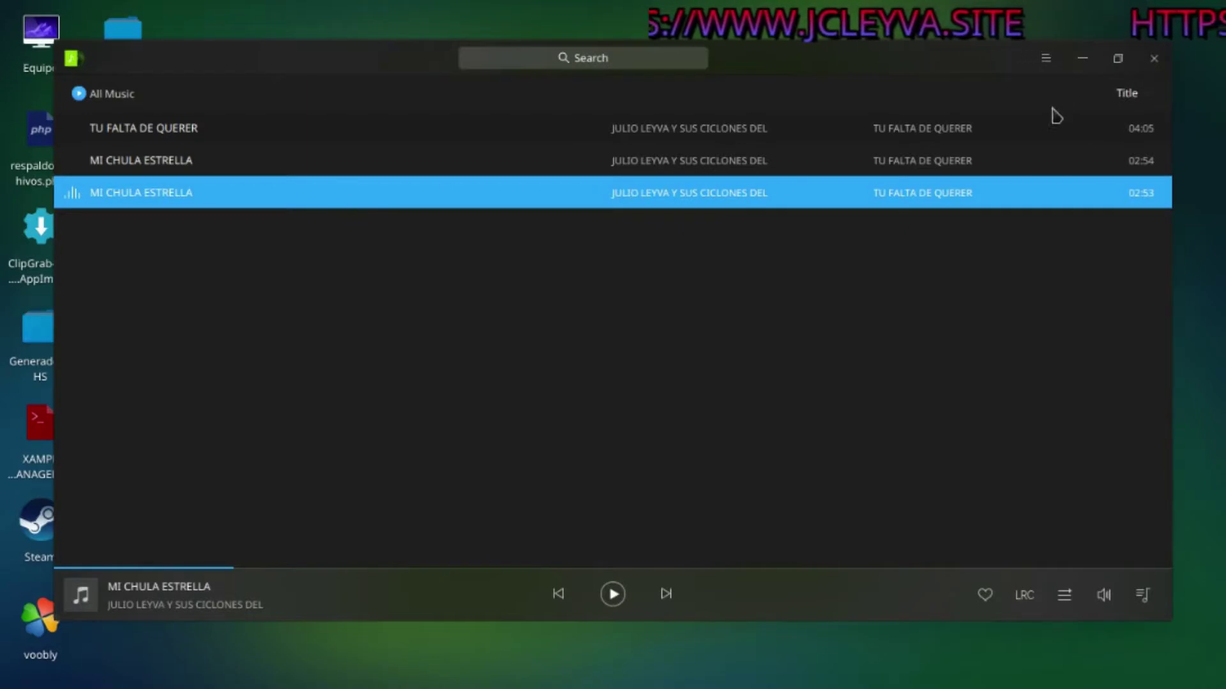
- Exit the music player completely instead of minimizing it to the system tray, and close the TU FALTA DE QUERER JUNIO 2019 folder window
left_click_drag(910, 88, 817, 100)
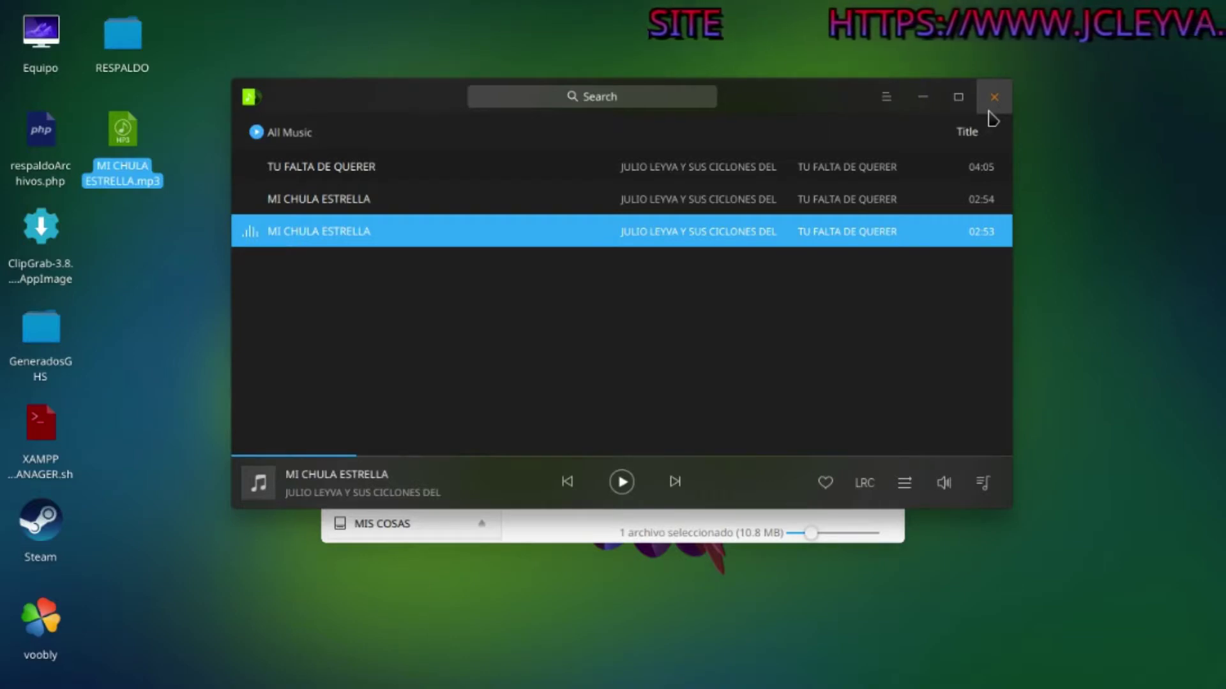
left_click_drag(796, 95, 773, 116)
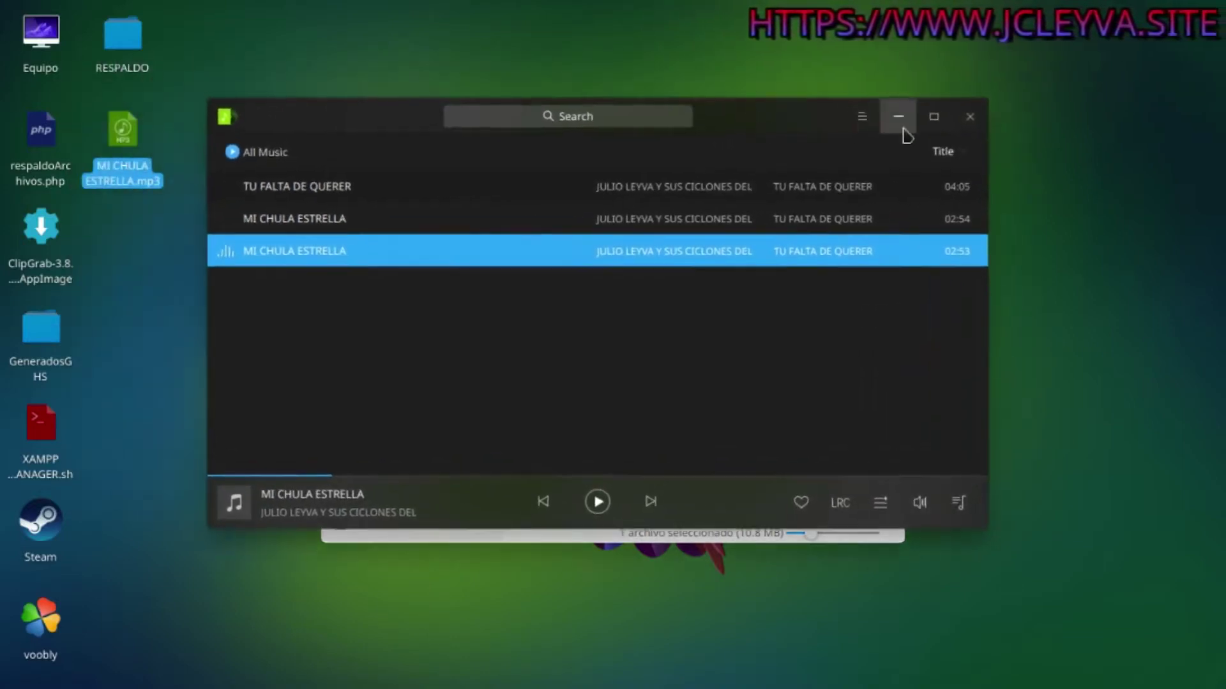
left_click(971, 118)
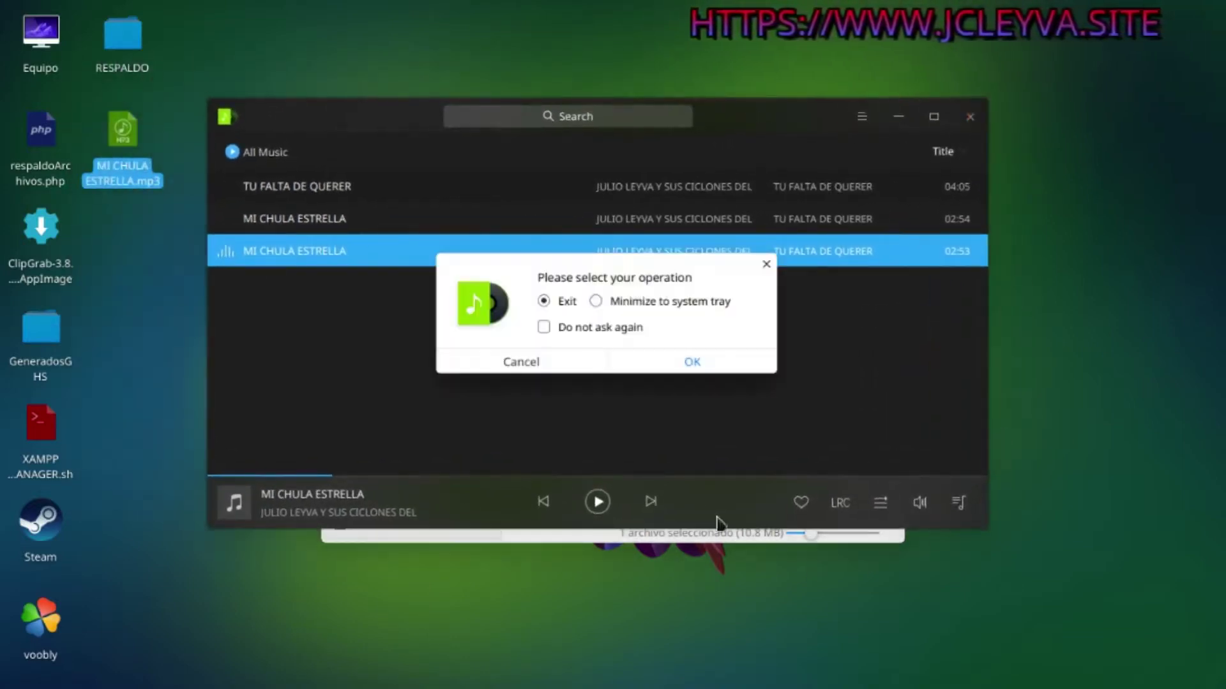
left_click(694, 364)
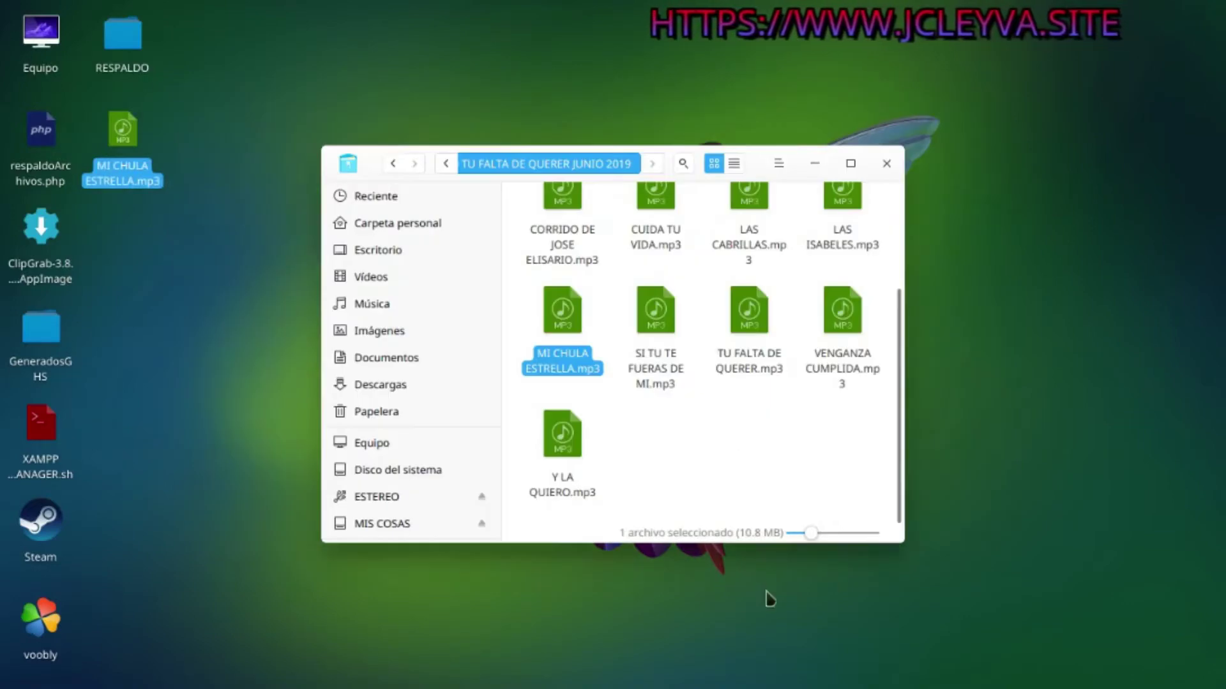
left_click(885, 178)
- Switch to OBS and stop the ongoing screen recording
mouse_move(611, 678)
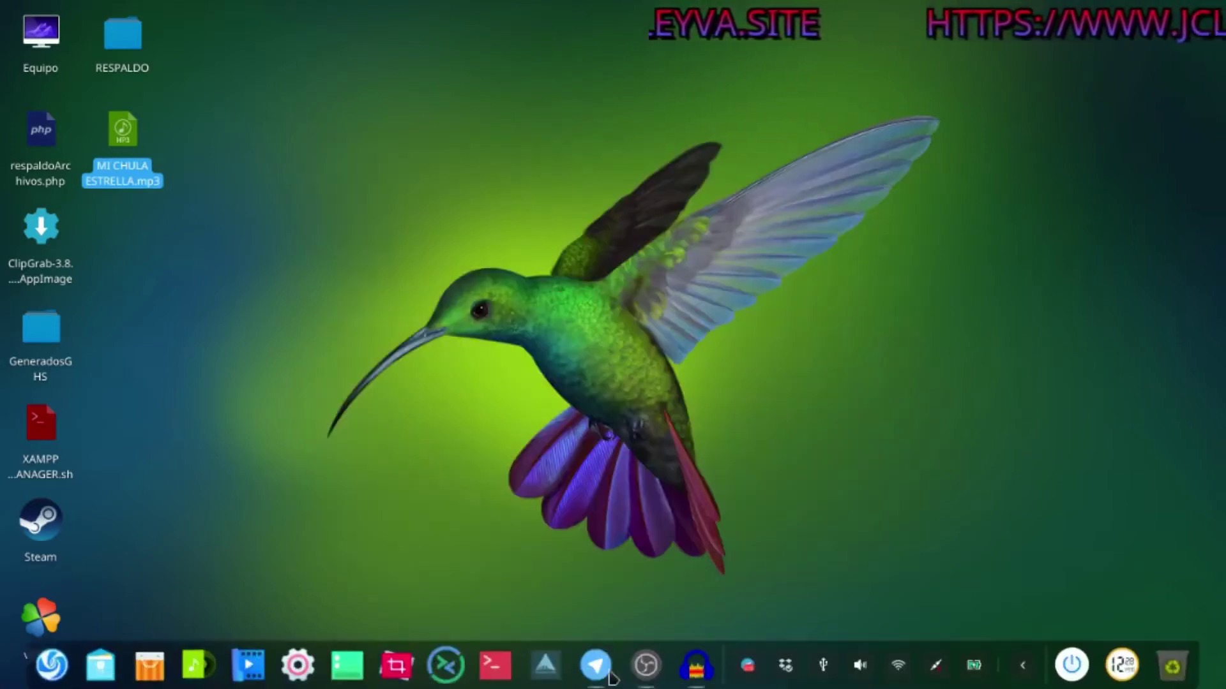
left_click(646, 666)
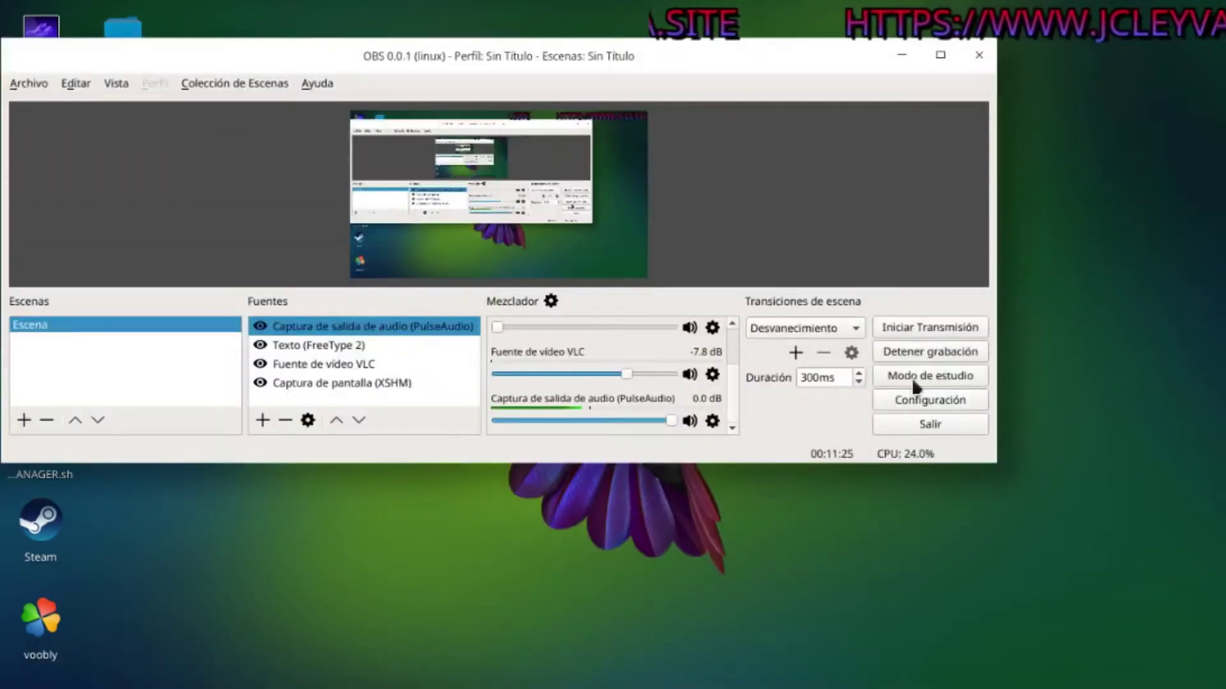
left_click(930, 352)
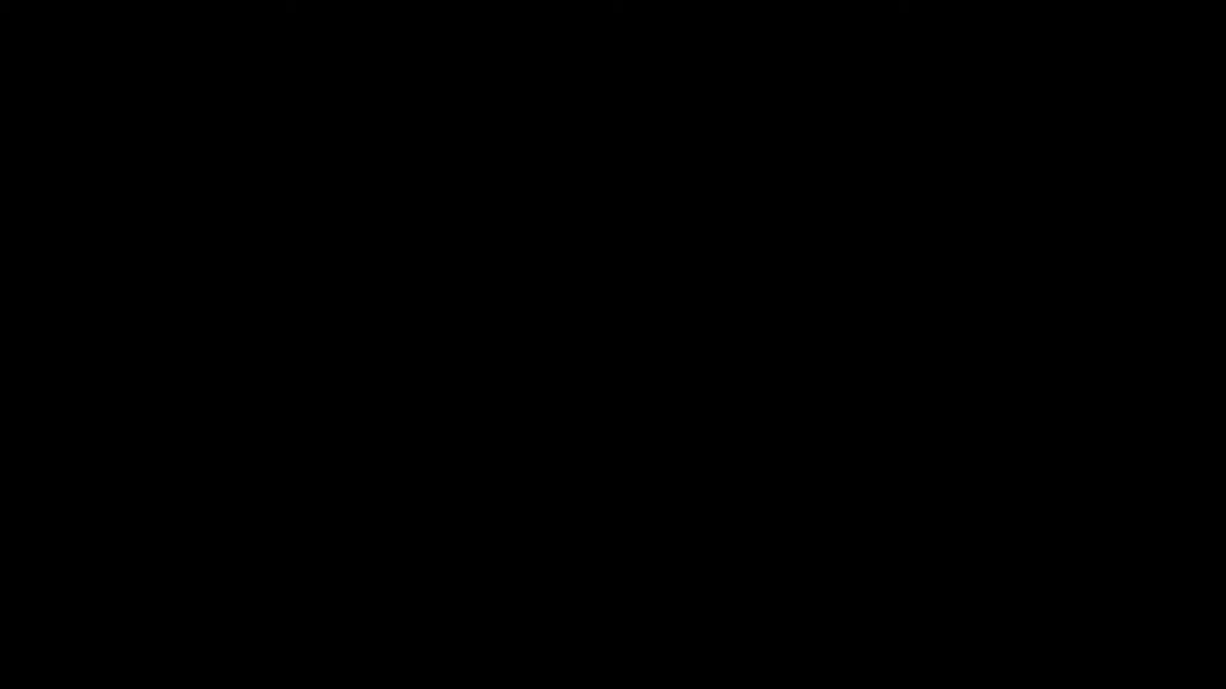